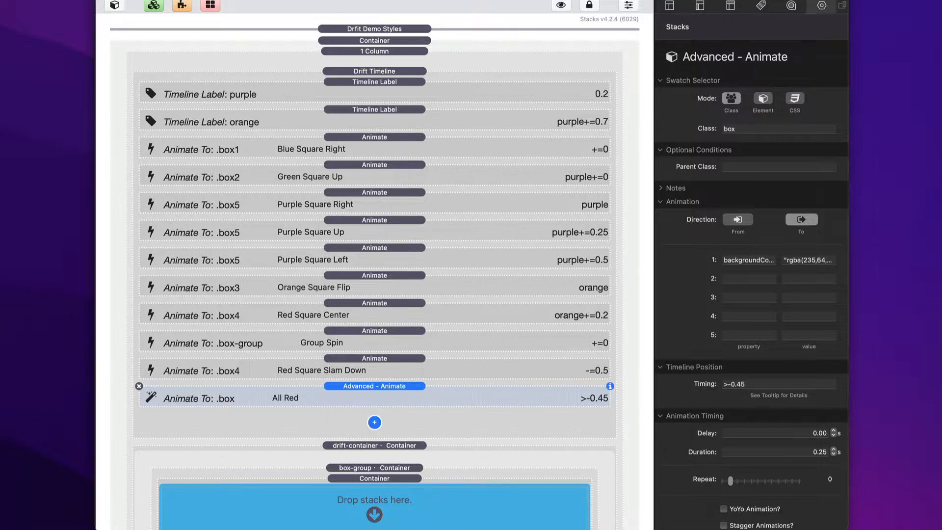
- Examine the custom property and value fields of the All Red advanced animation and their description
left_click(378, 395)
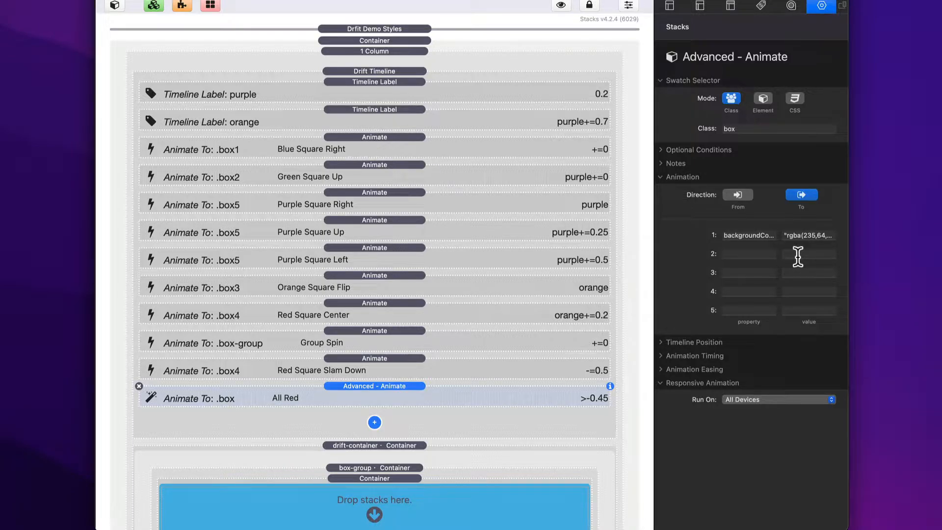
mouse_move(797, 256)
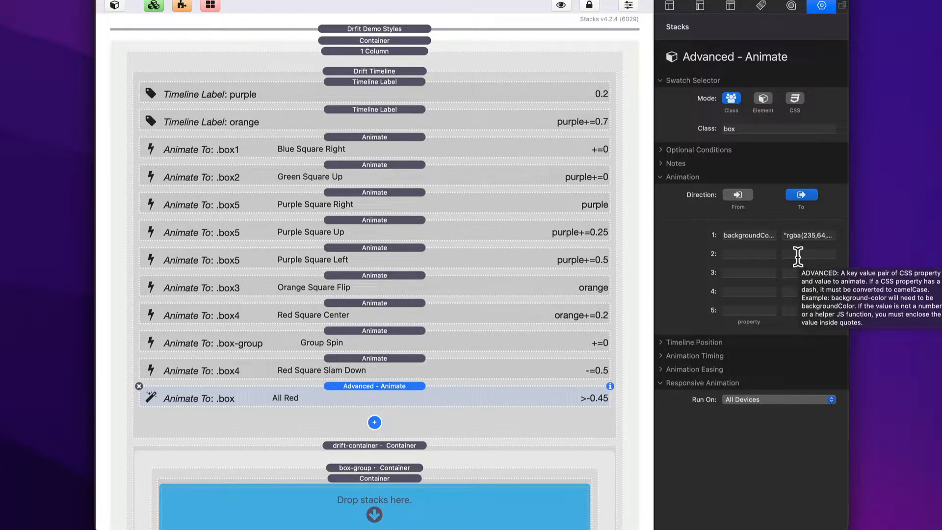
- Temporarily enable custom animation attributes on the Red Square Slam Down animation to inspect its property and value fields
left_click(383, 363)
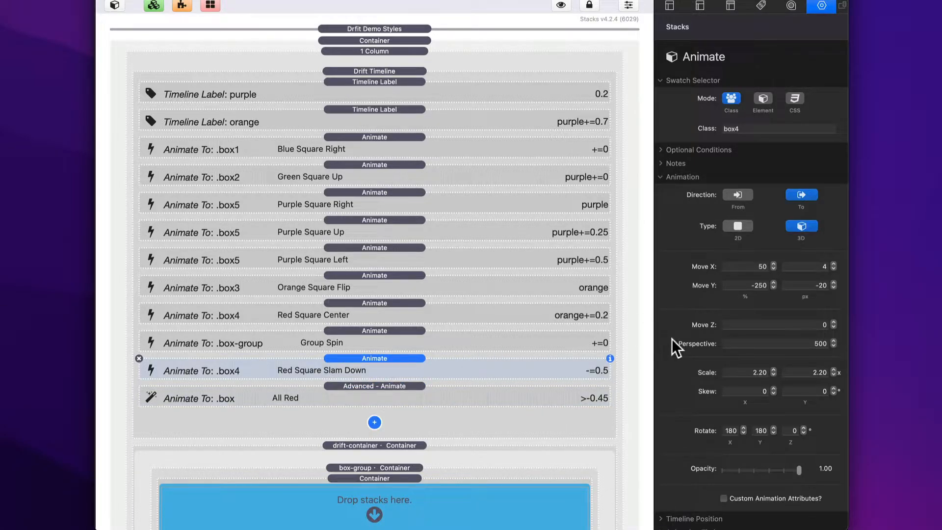
scroll(672, 338, "down", 3)
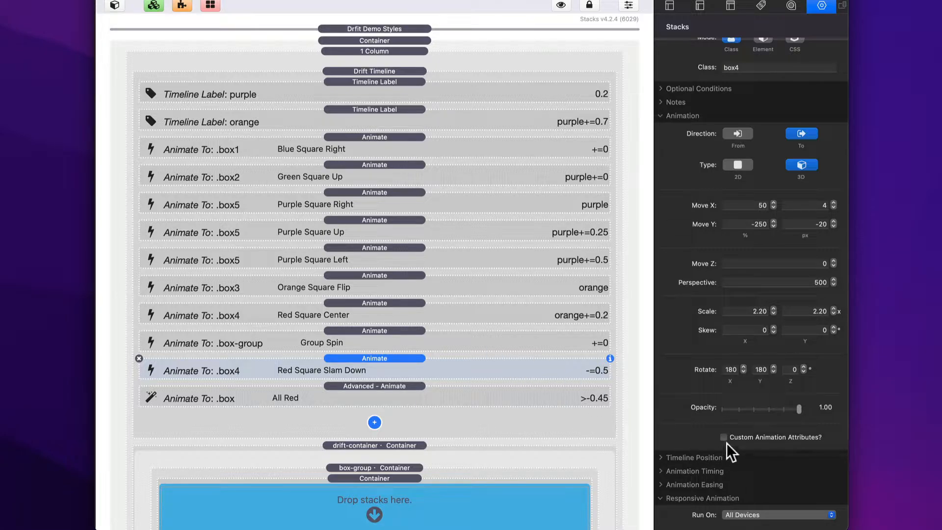
left_click(723, 437)
scroll(725, 438, "down", 5)
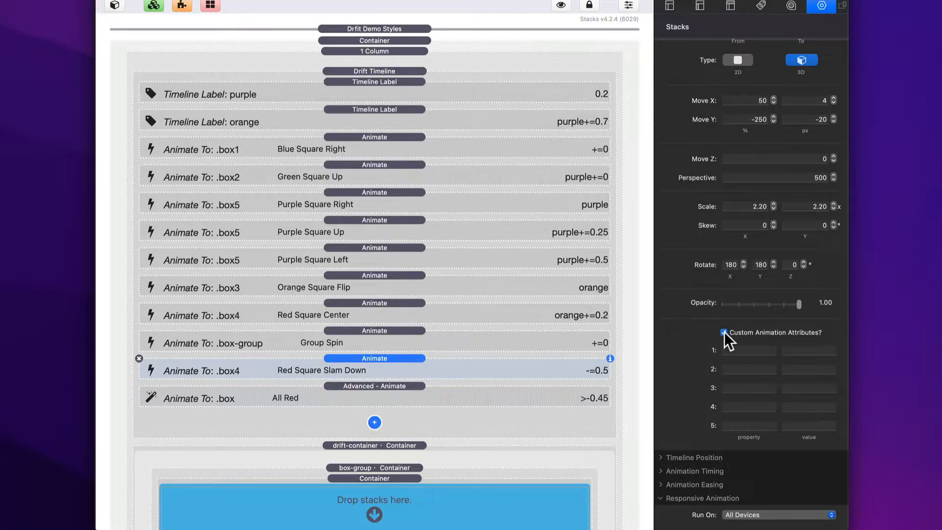
scroll(724, 331, "up", 5)
- Compare the custom attributes of the Group Spin animation with those of the All Red advanced animation
left_click(416, 342)
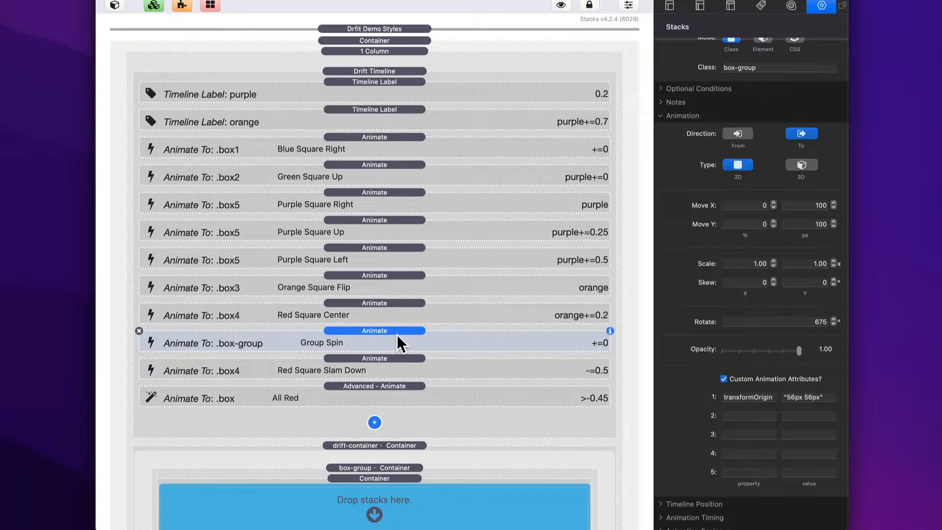
left_click(392, 387)
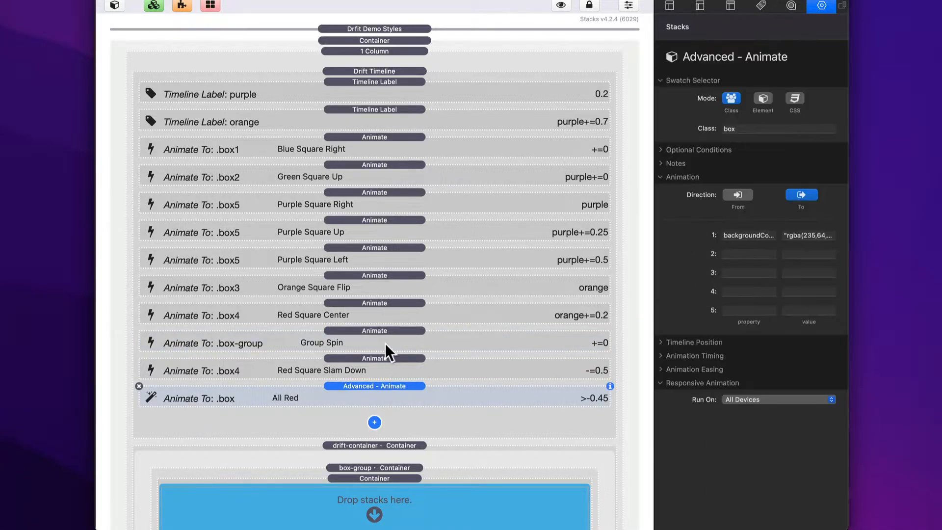
left_click(384, 342)
- Preview the page and play the hover animation of the coloured squares, returning to edit mode at the end
key("super+r")
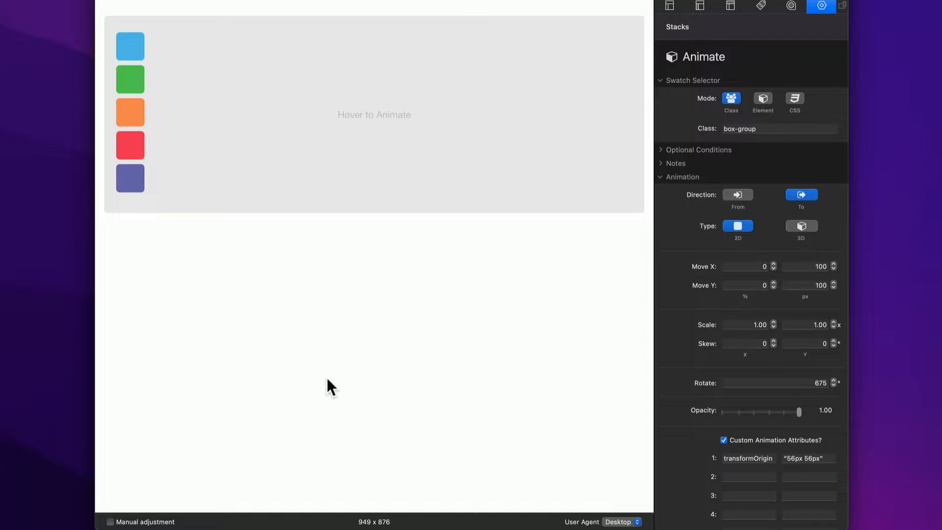
mouse_move(328, 156)
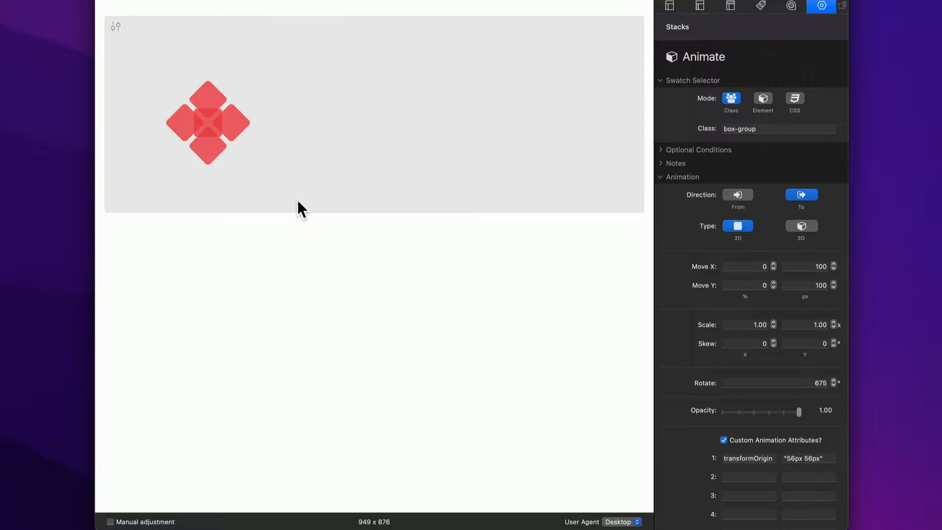
key("super+r")
- Compare the animation settings of Red Square Slam Down with those of the All Red advanced animation
left_click(358, 395)
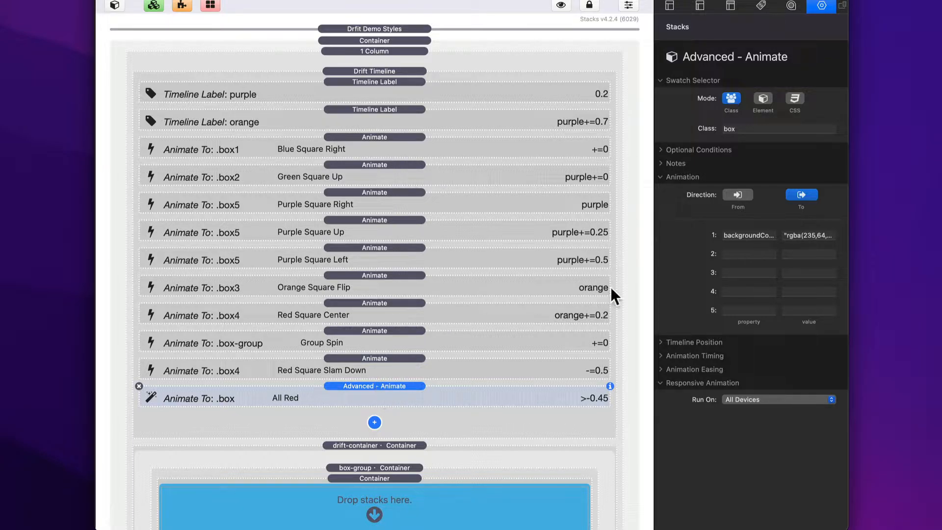
left_click(396, 361)
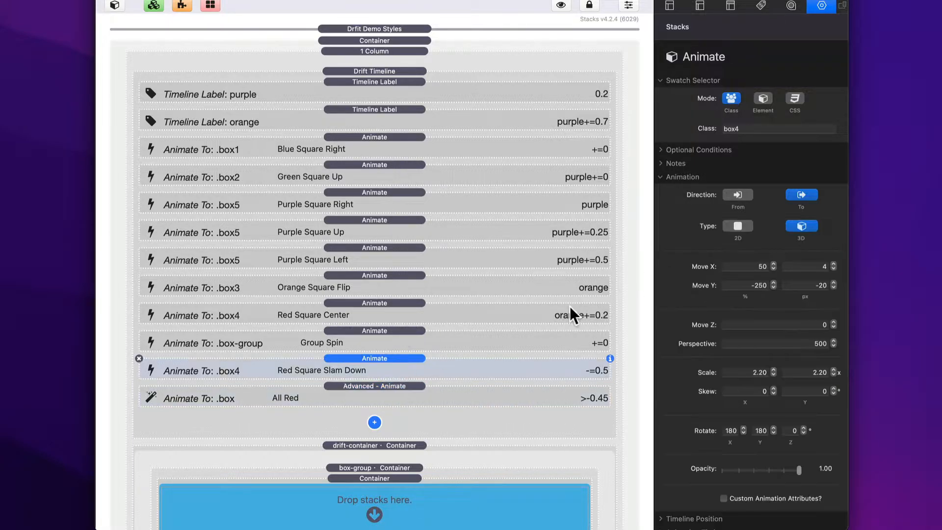
left_click(459, 398)
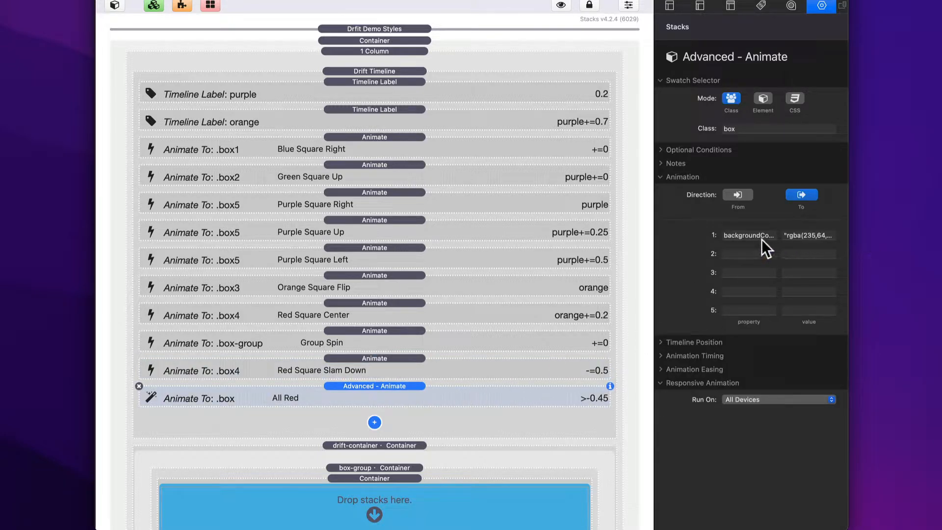
- Examine the camelCase spelling of the first property name, backgroundColor, in the All Red animation
left_click(748, 235)
key("Down")
key("Up")
key("Down")
key("Up")
key("Down")
key("Up")
left_click(774, 235)
left_click(763, 240)
- Examine the quotation marks around the rgba colour value of the All Red animation from end to start
key("Tab")
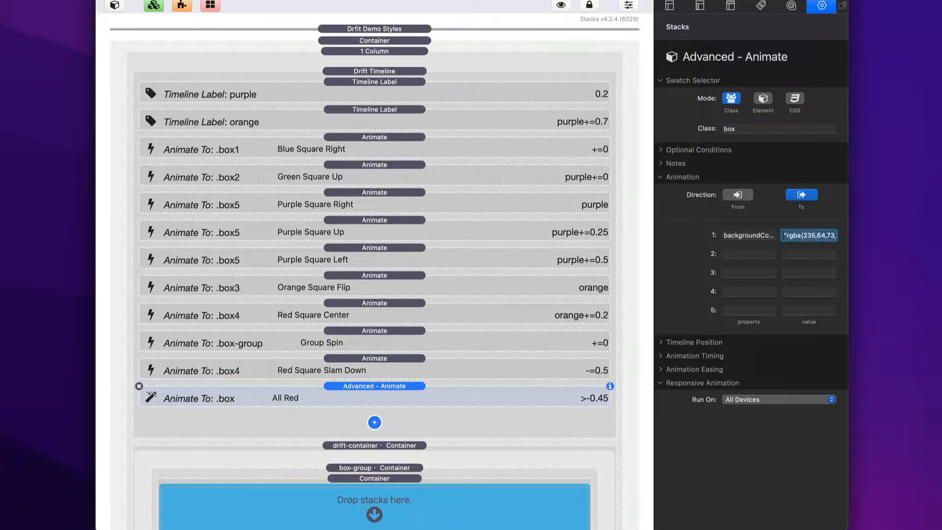
key("Left")
key("super+Right")
type("\"")
key("super+Left")
- Review the box class targeted by the All Red animation and the five coloured containers in the box group
left_click(373, 395)
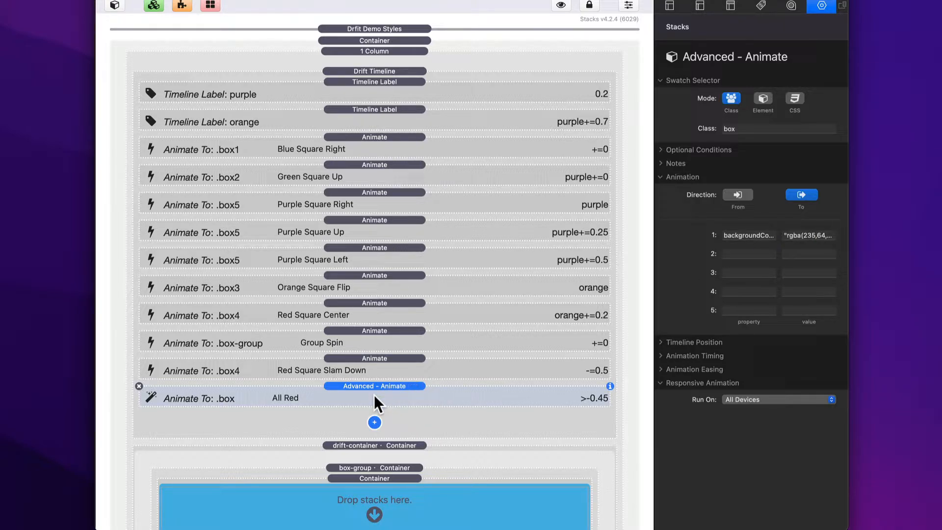
left_click(731, 129)
scroll(584, 348, "down", 5)
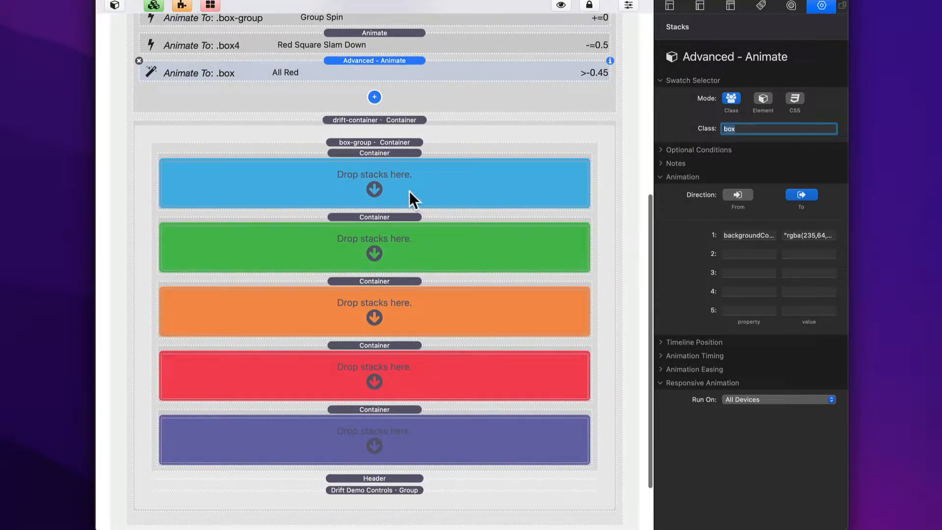
scroll(410, 160, "up", 4)
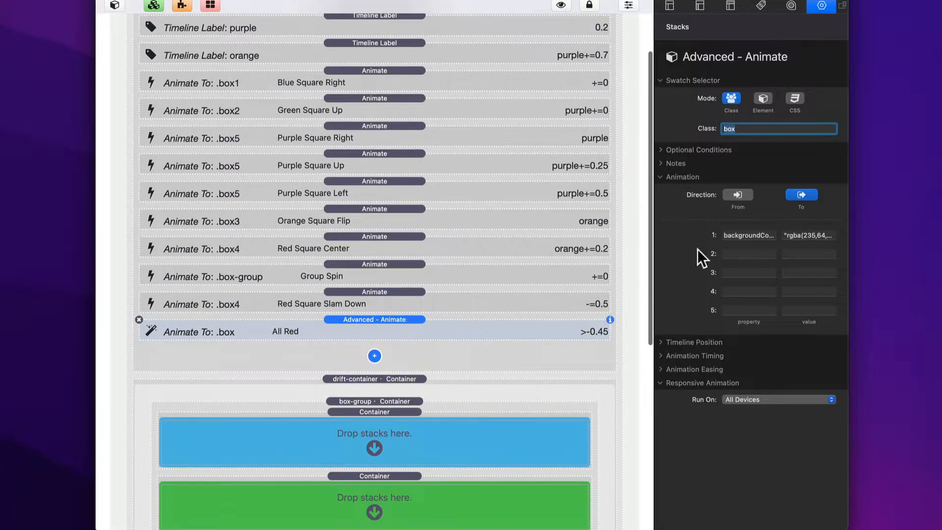
- Review All Red's backgroundColor property and rgba value, and preview the hover animation in the page
left_click(761, 237)
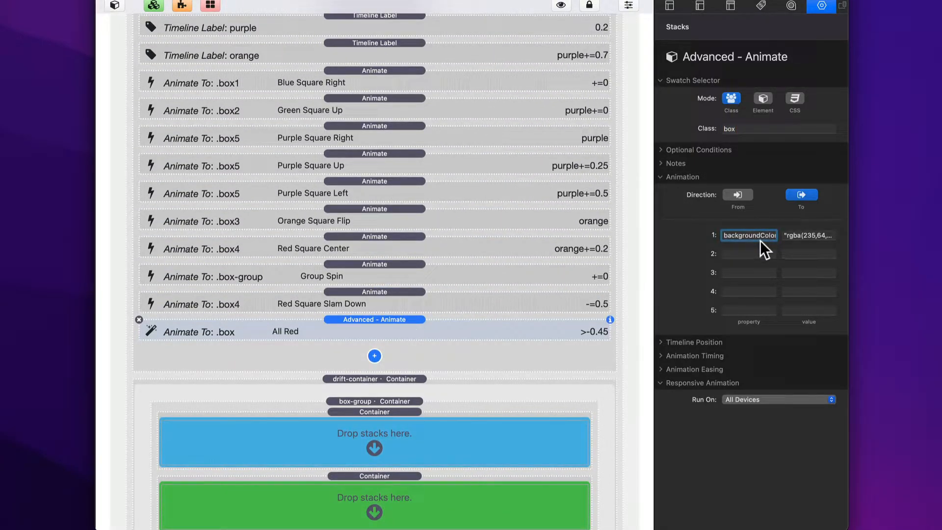
left_click(815, 235)
key("super+r")
mouse_move(352, 137)
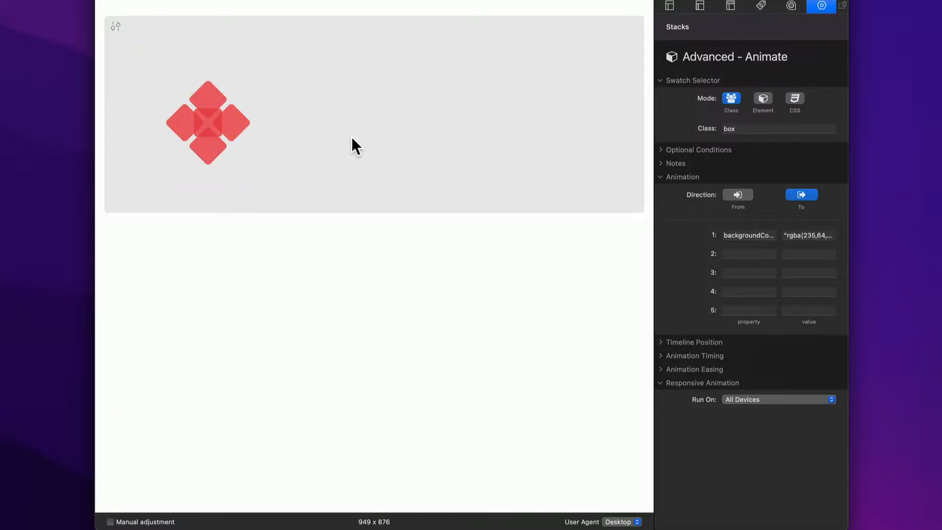
key("super+r")
- Examine the transformOrigin property in the Group Spin animation's custom attributes
left_click(361, 266)
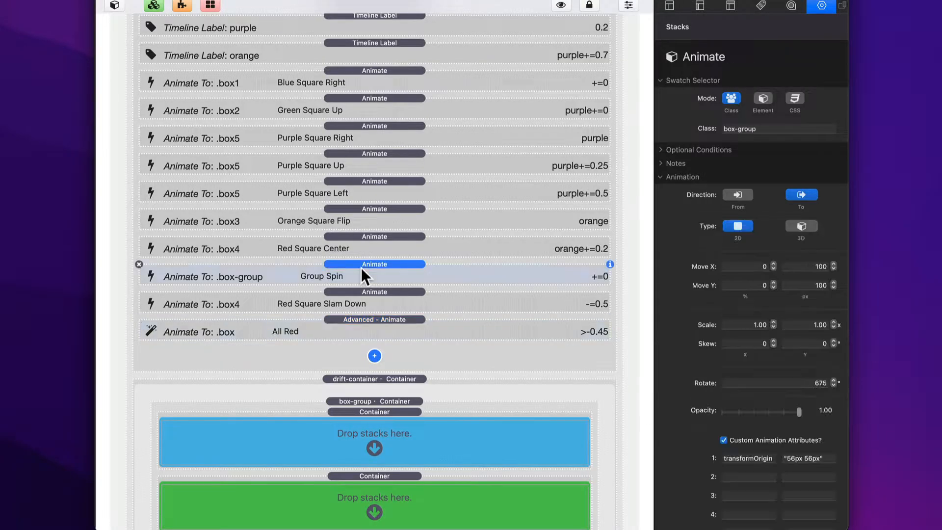
scroll(687, 337, "down", 5)
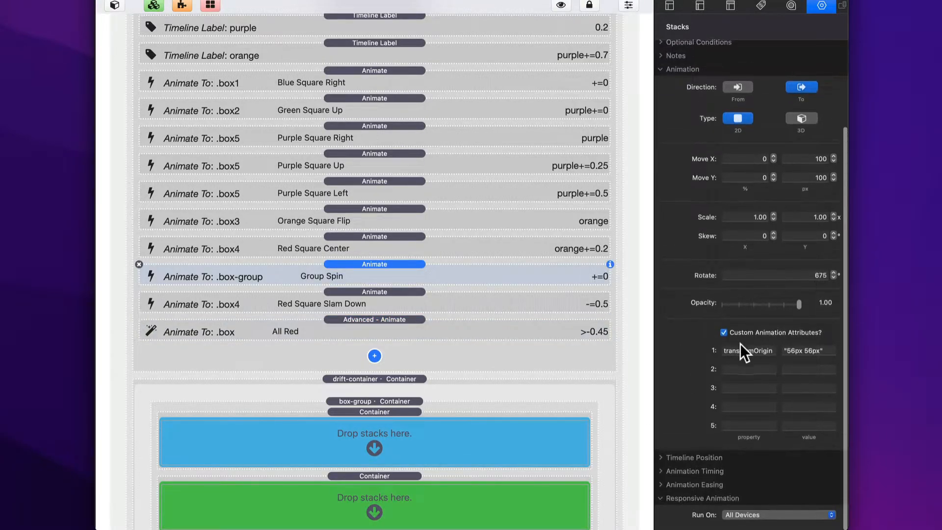
left_click(742, 350)
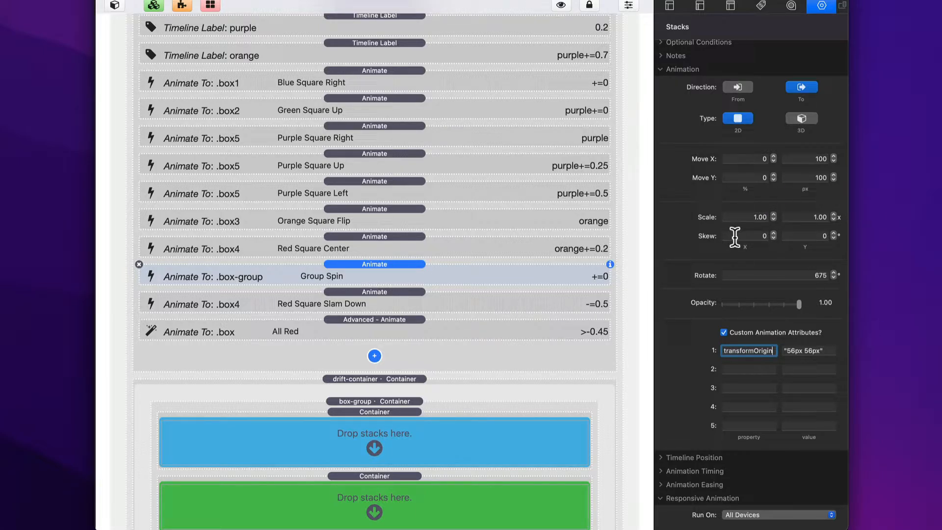
- Turn off custom animation attributes for the Group Spin animation and preview the page
left_click(724, 332)
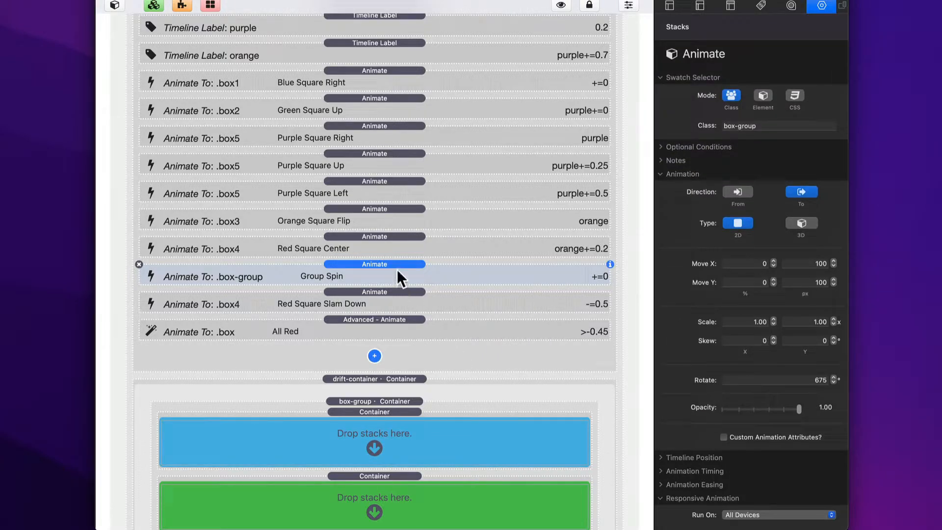
key("super+r")
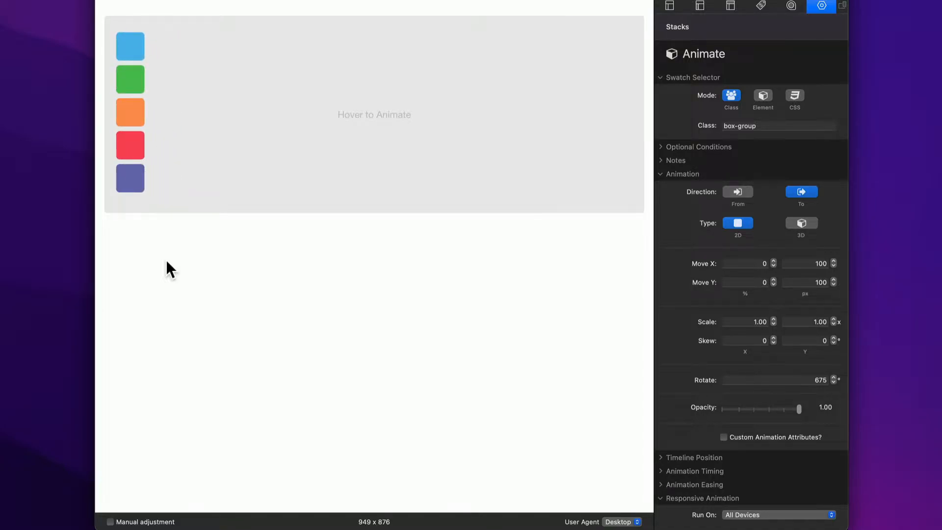
key("super+r")
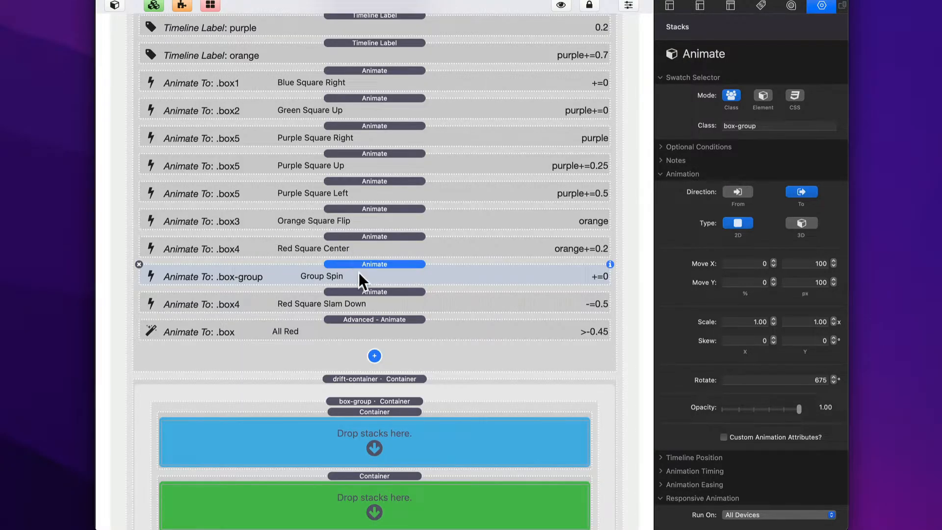
- Check Group Spin's box-group class against the box group container's custom classes, and preview the squares' animation
left_click(763, 125)
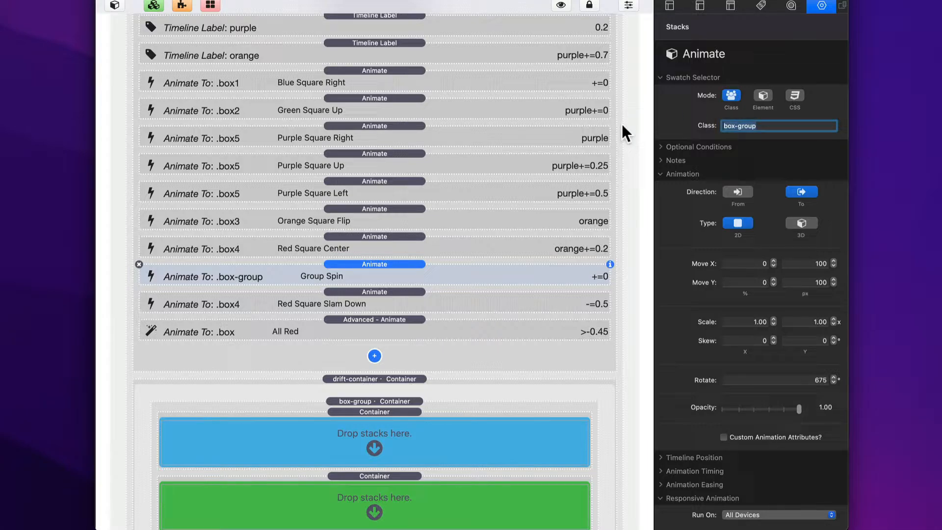
left_click(385, 402)
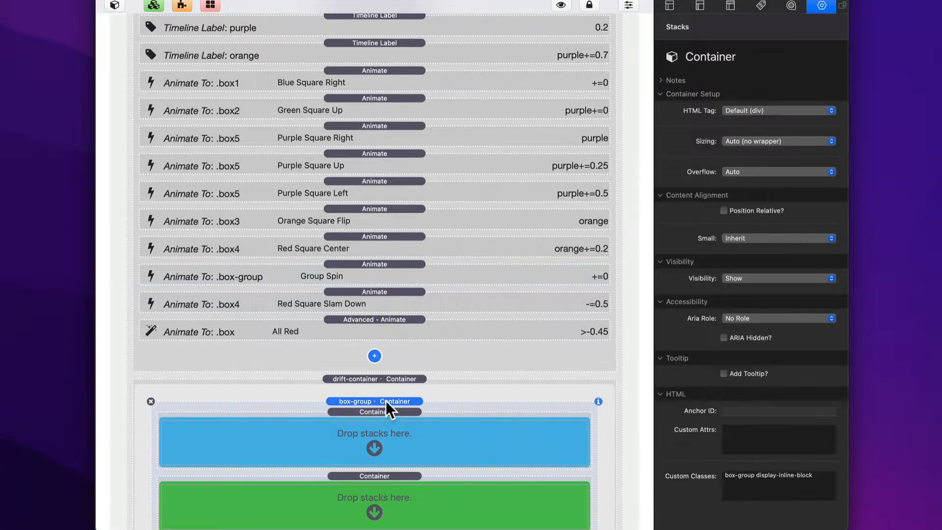
left_click_drag(754, 475, 706, 474)
key("super+r")
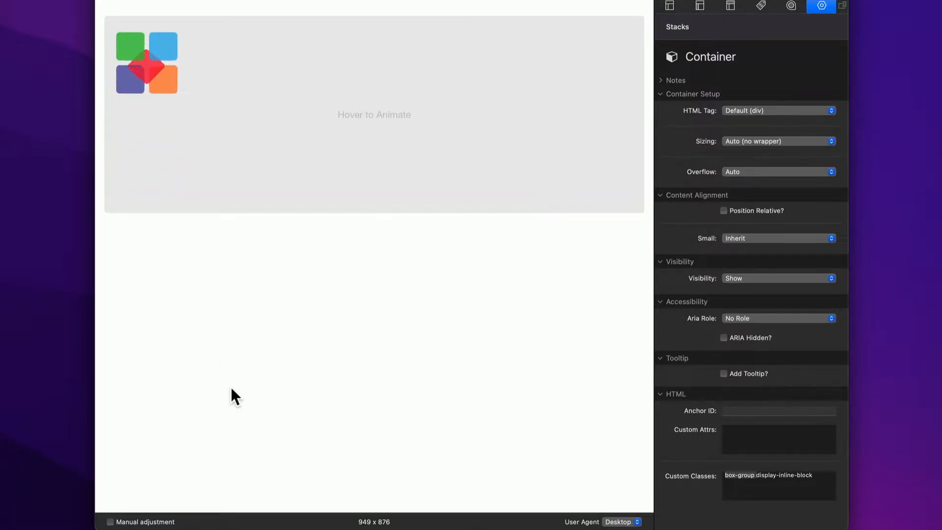
key("super+r")
- Reselect the Group Spin animation and preview the hover animation without its custom attributes
left_click(382, 305)
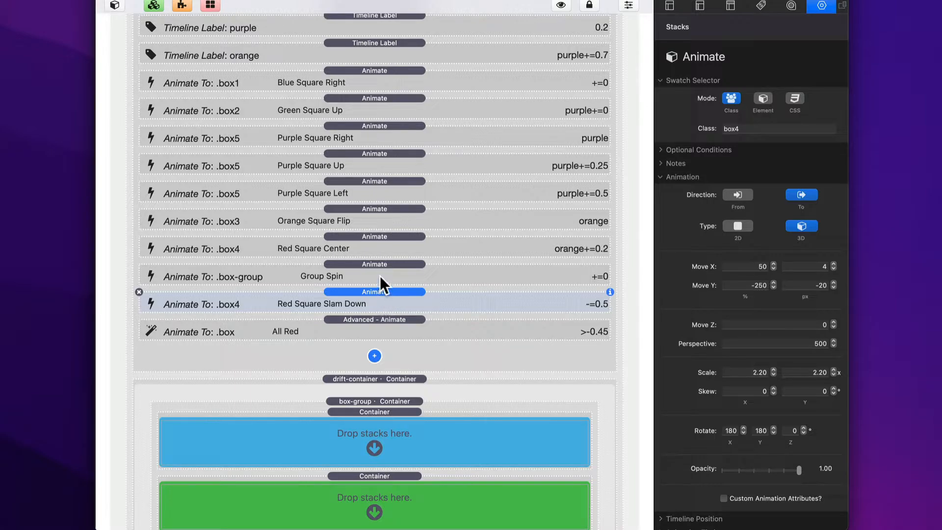
left_click(379, 275)
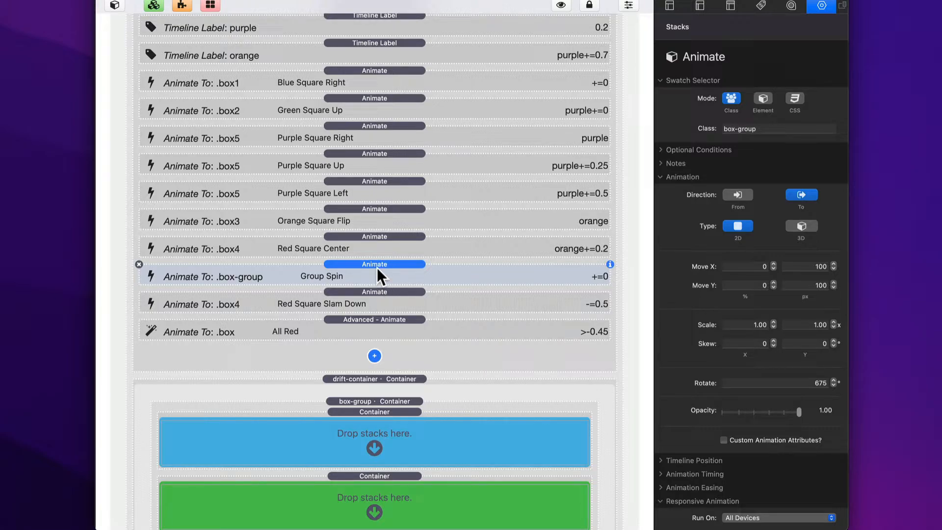
key("super+r")
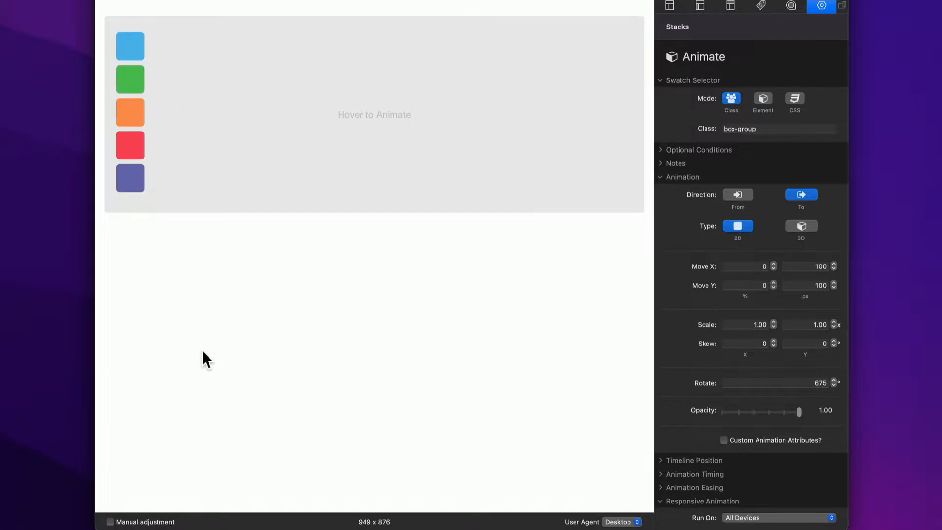
mouse_move(145, 111)
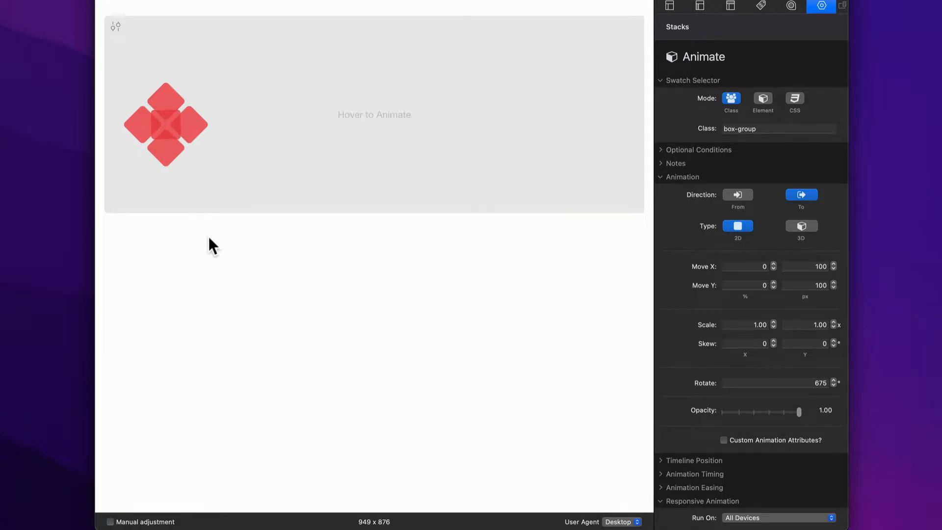
key("super+r")
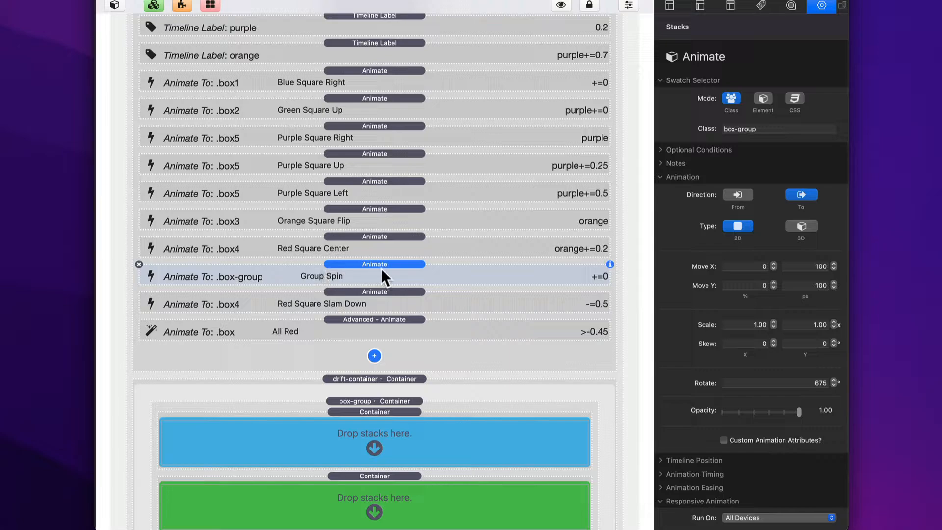
- Re-enable custom animation attributes for Group Spin and review its transformOrigin property and "56px 56px" value
left_click(723, 440)
scroll(718, 387, "down", 4)
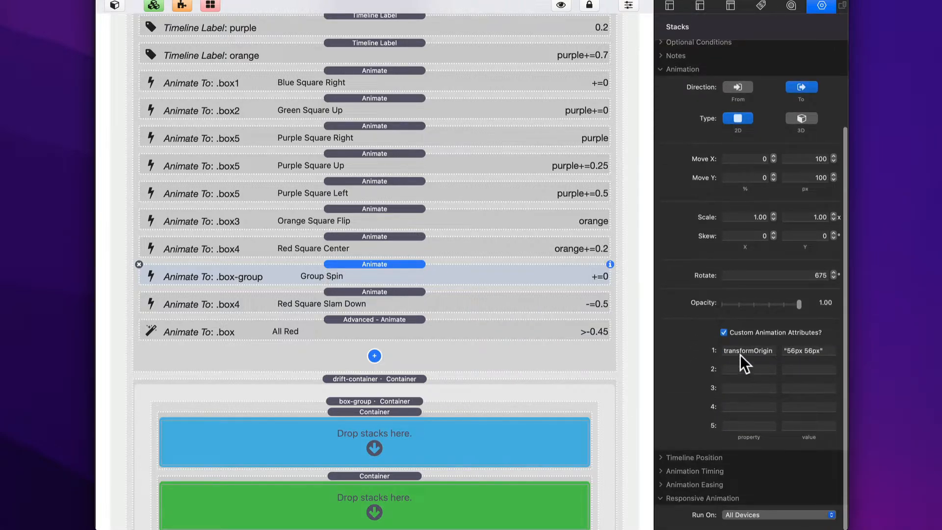
left_click(740, 353)
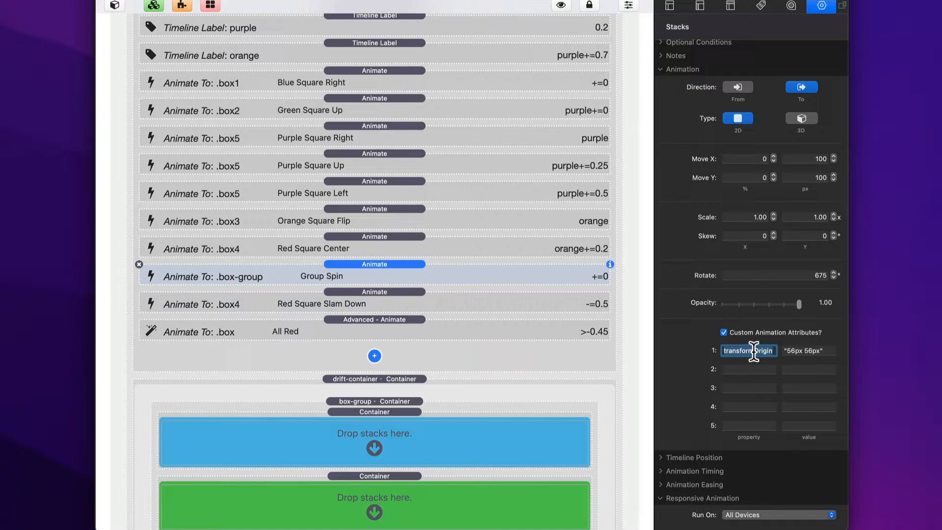
left_click(755, 351)
left_click_drag(784, 351, 831, 352)
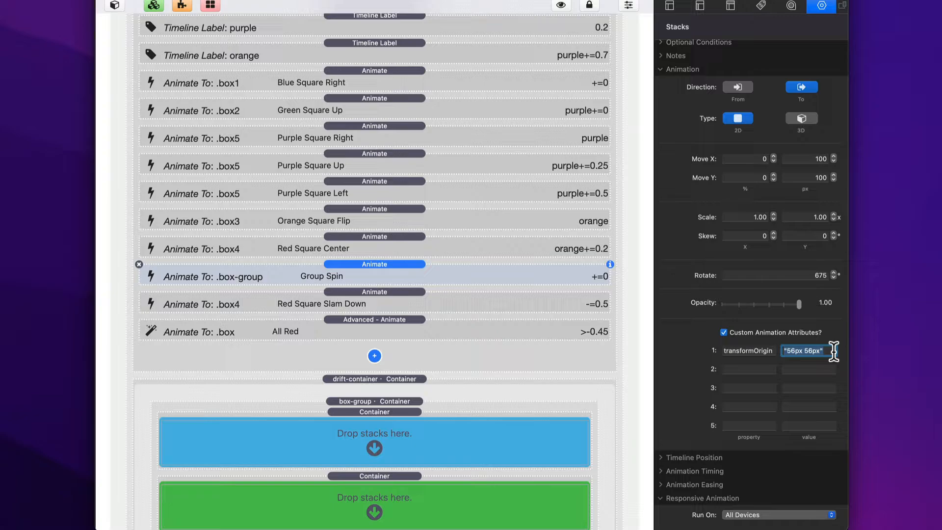
- Preview the hover animation with Group Spin's transformOrigin attribute enabled, and return to its custom animation attributes in edit mode
key("super+r")
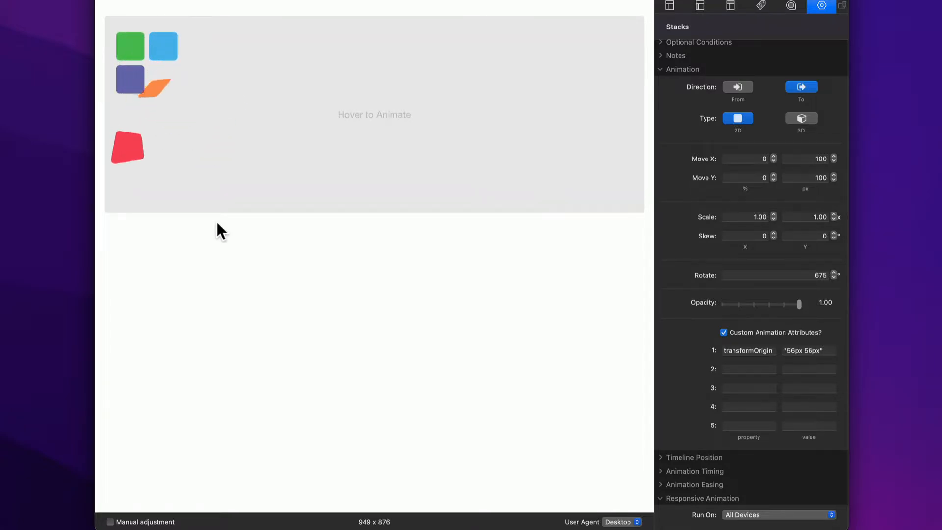
key("super+r")
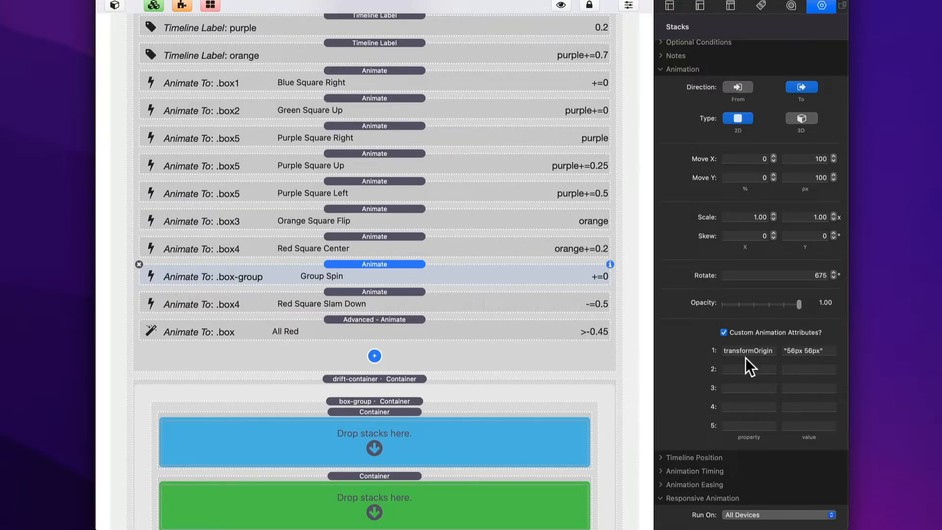
mouse_move(746, 349)
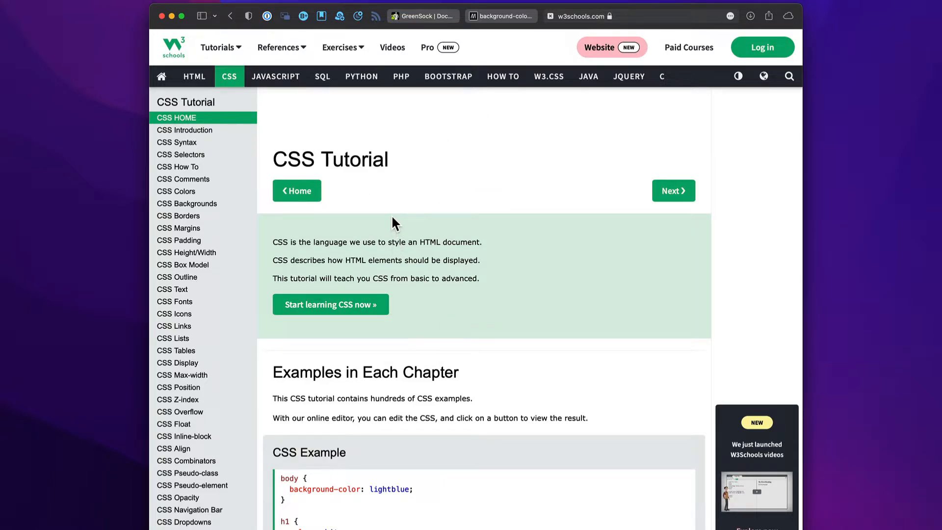
- Switch to the W3Schools CSS Tutorial in the browser and look through its example and list of CSS topics
scroll(392, 218, "down", 10)
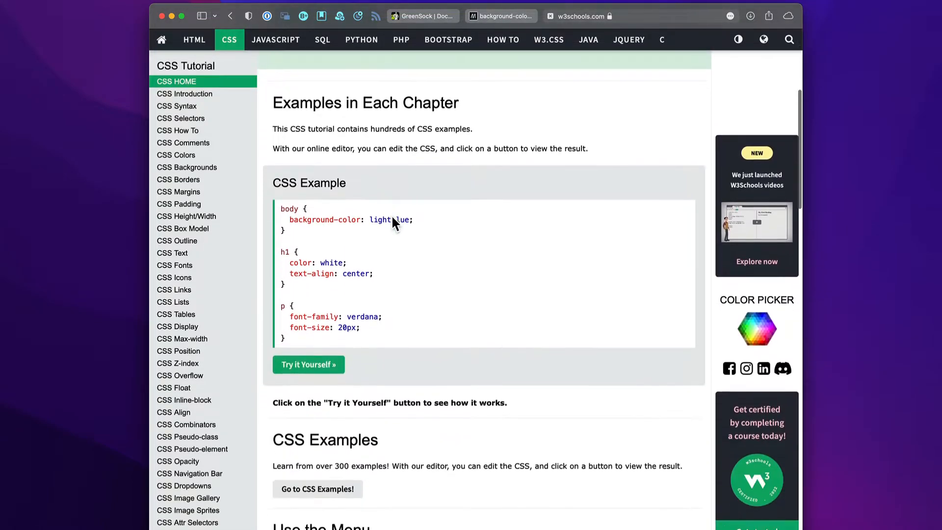
scroll(193, 293, "down", 10)
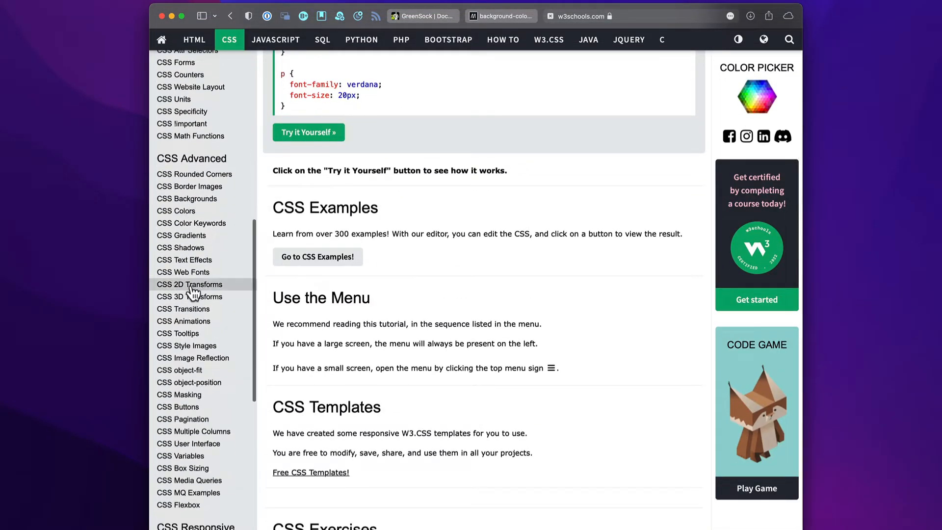
scroll(192, 293, "up", 10)
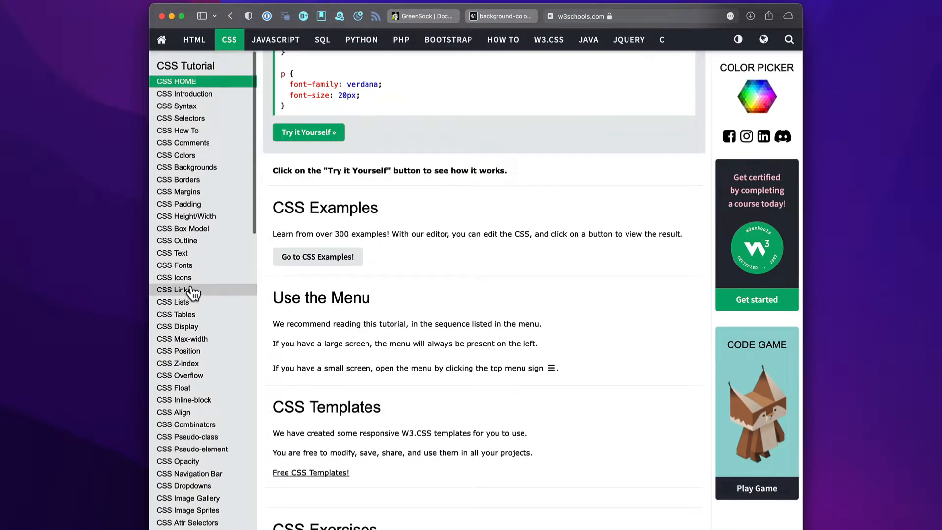
scroll(192, 293, "down", 5)
scroll(199, 250, "up", 5)
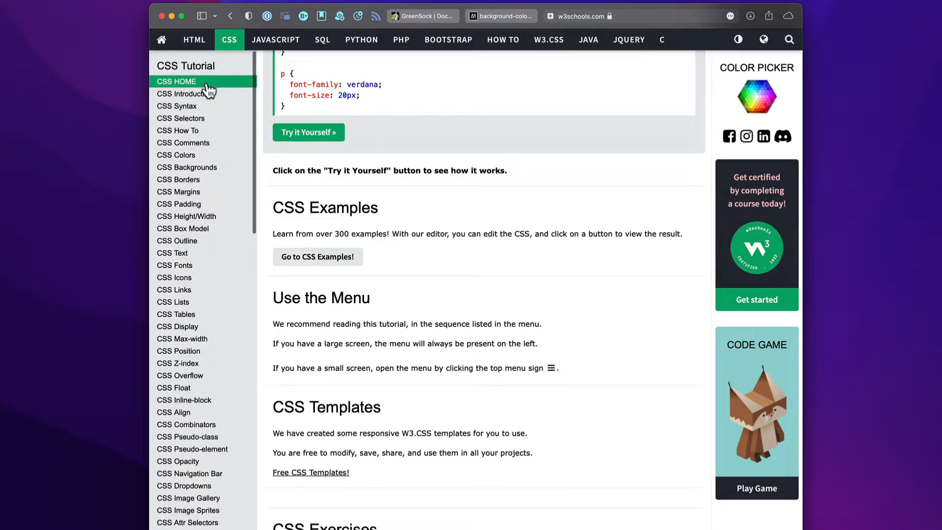
- Open the CSS Margins page and the CSS Borders page, and review the border-style values and examples
left_click(190, 190)
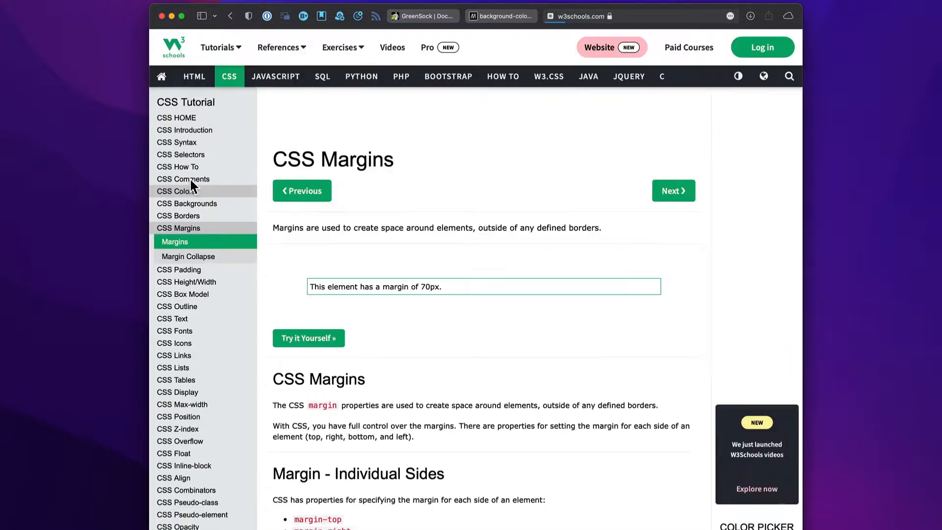
left_click(184, 214)
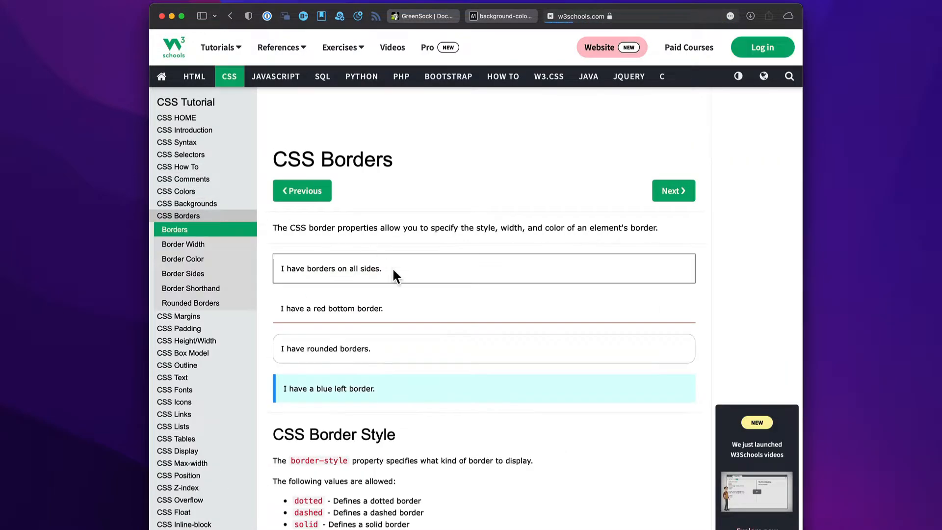
scroll(393, 299, "down", 5)
scroll(317, 448, "down", 4)
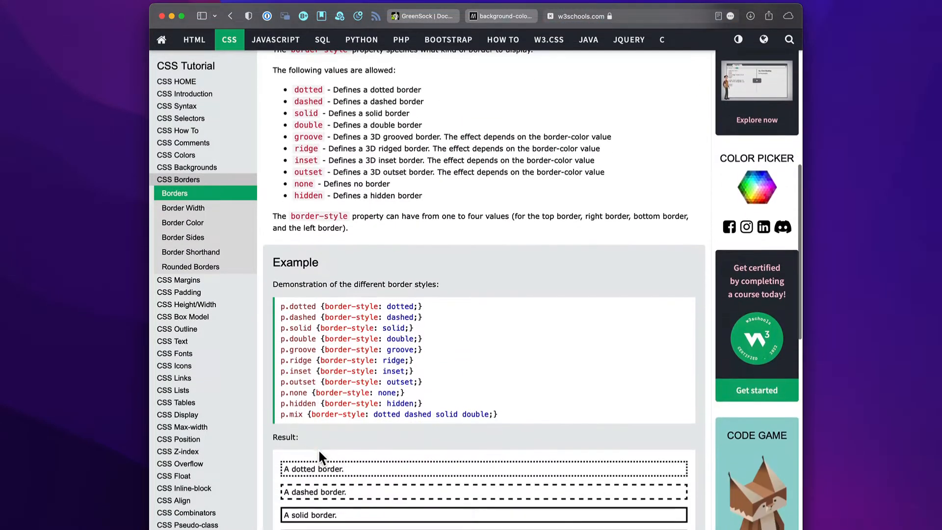
scroll(367, 300, "down", 6)
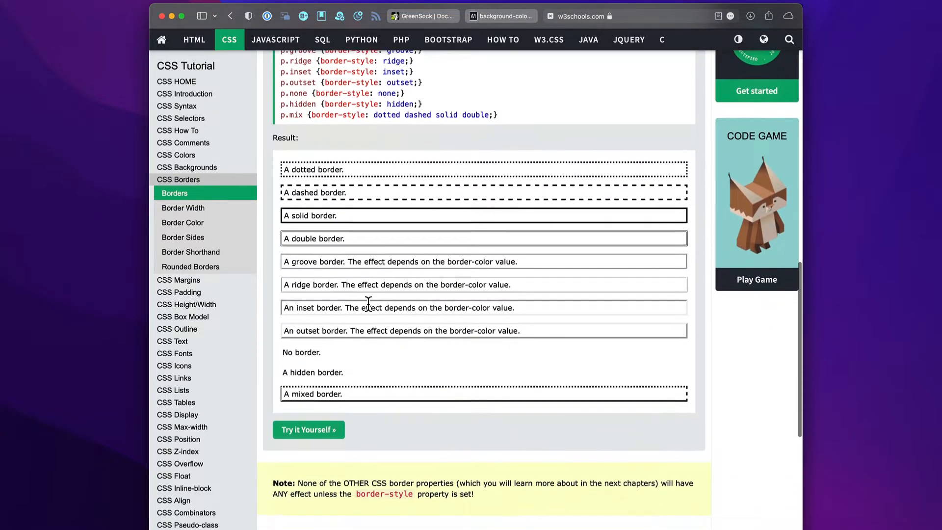
scroll(368, 301, "down", 4)
scroll(368, 301, "up", 12)
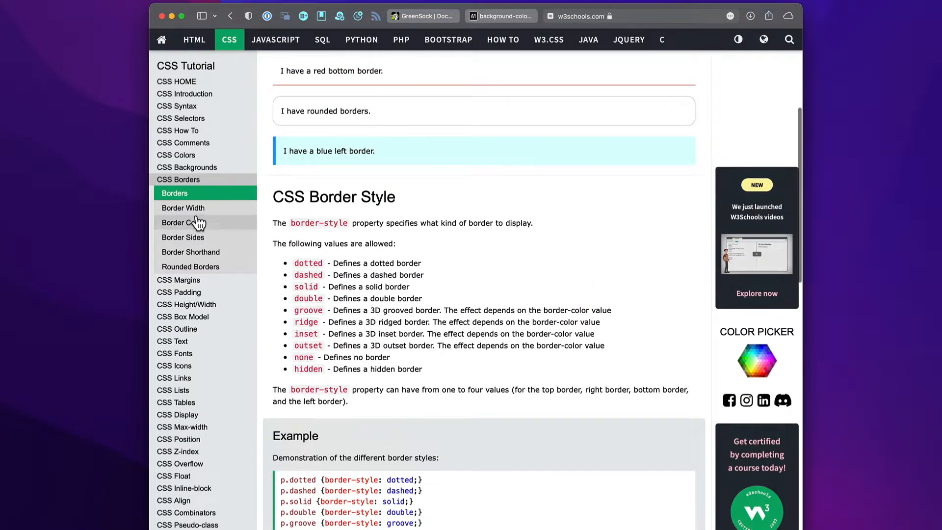
- Open the Border Width page and highlight the border-width property name and its letter w in the p.one example
left_click(193, 207)
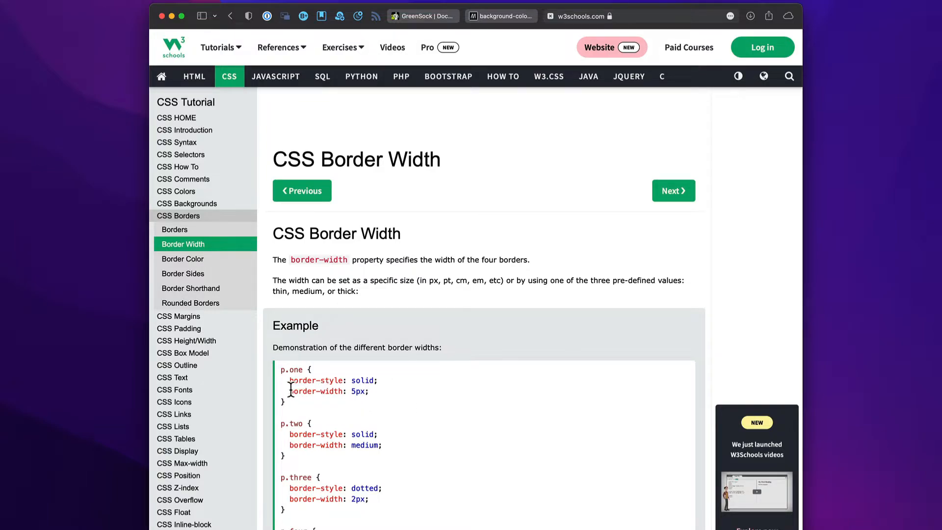
left_click_drag(289, 390, 342, 391)
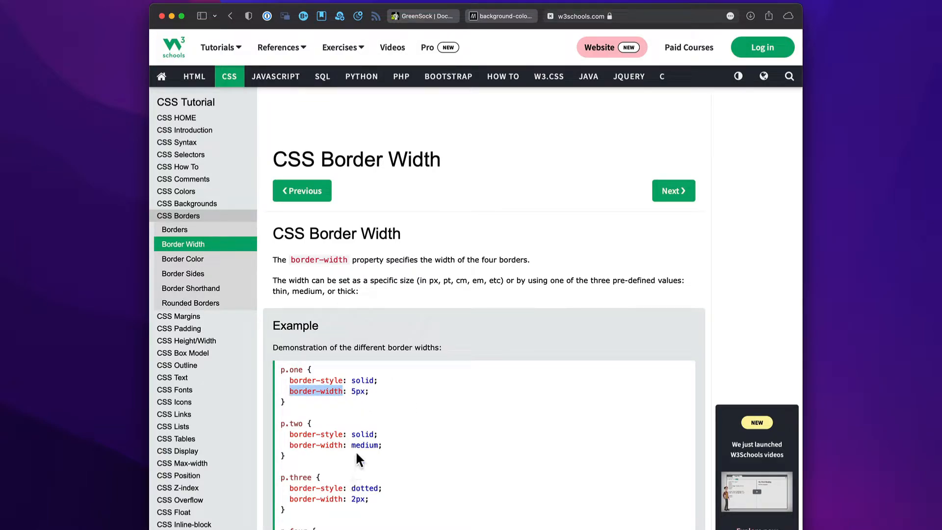
left_click(290, 391)
left_click_drag(325, 391, 320, 392)
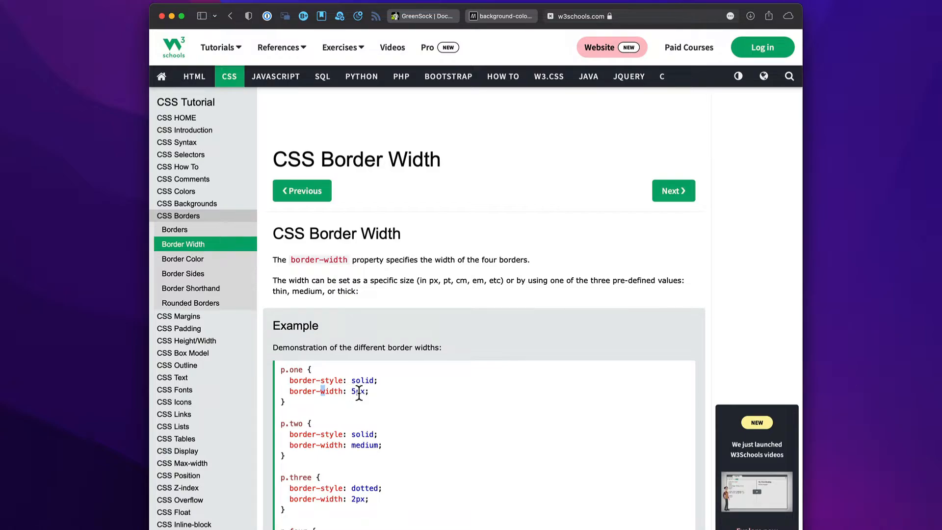
- Browse the CSS Margins, Padding, Height/Width and Fonts pages, reviewing the font family examples on the last one
left_click(197, 317)
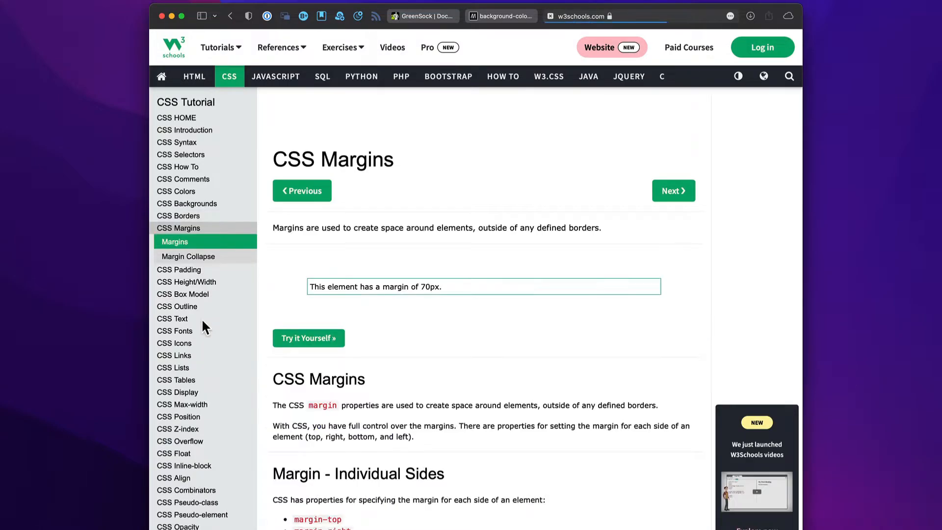
left_click(203, 269)
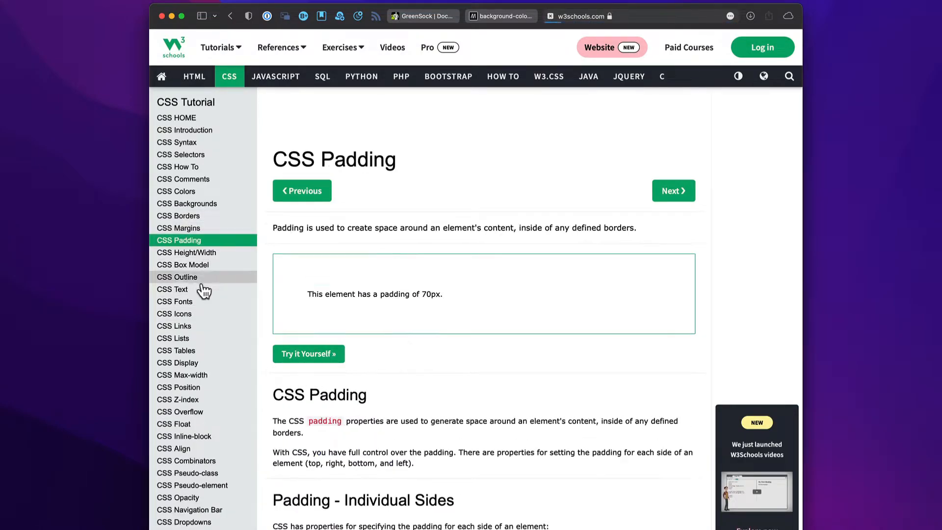
left_click(202, 253)
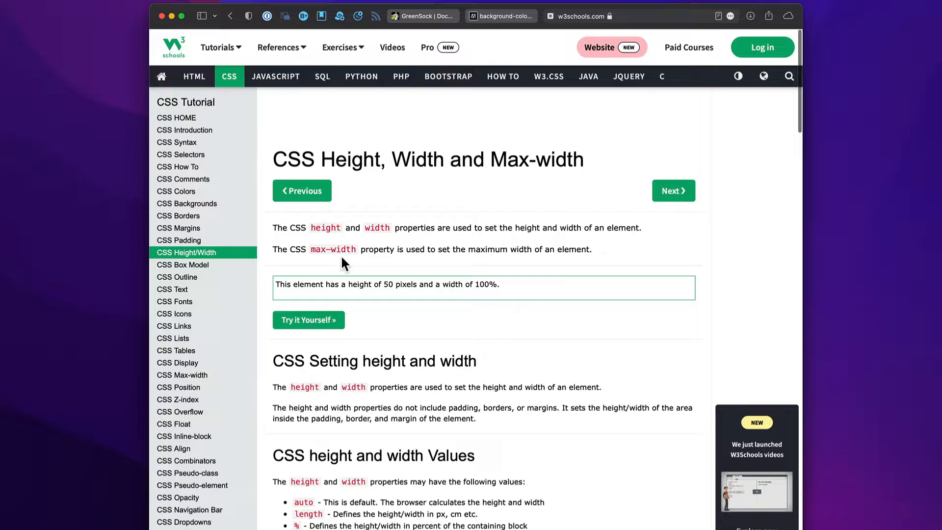
left_click(184, 303)
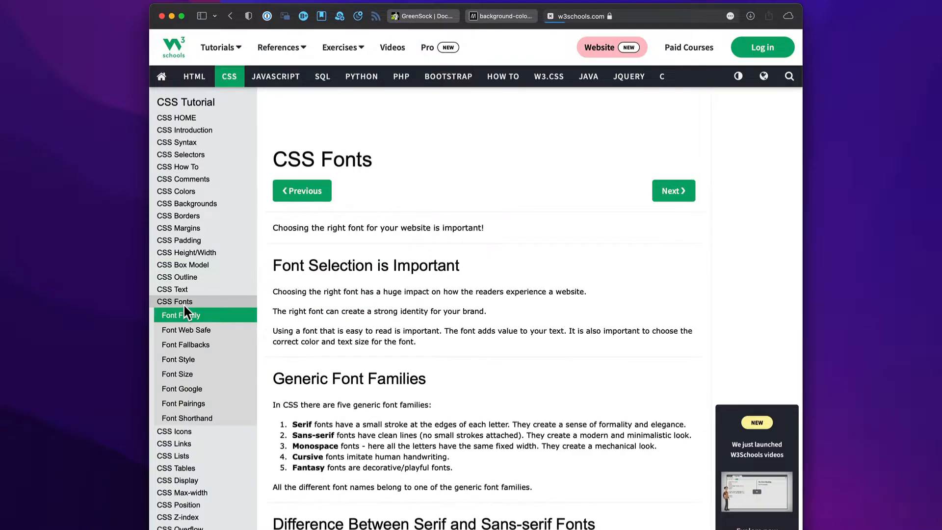
scroll(396, 411, "down", 7)
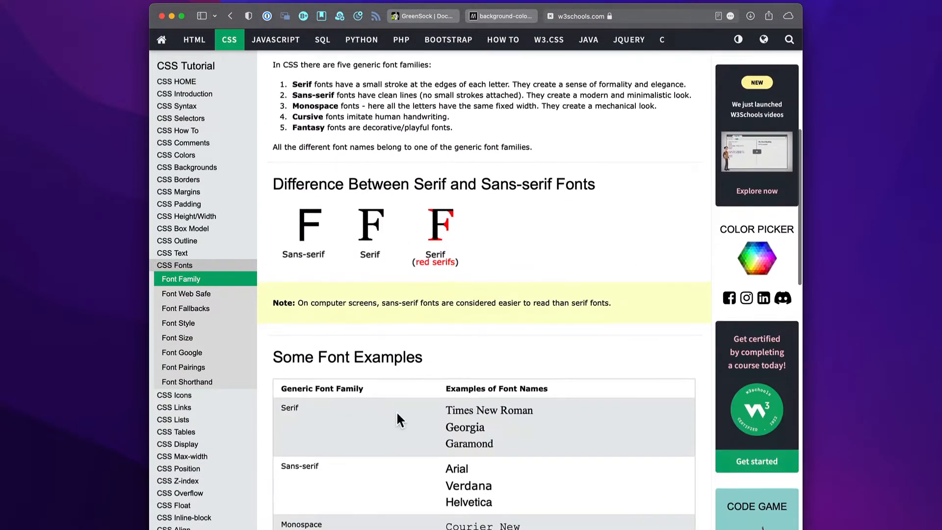
scroll(395, 411, "up", 7)
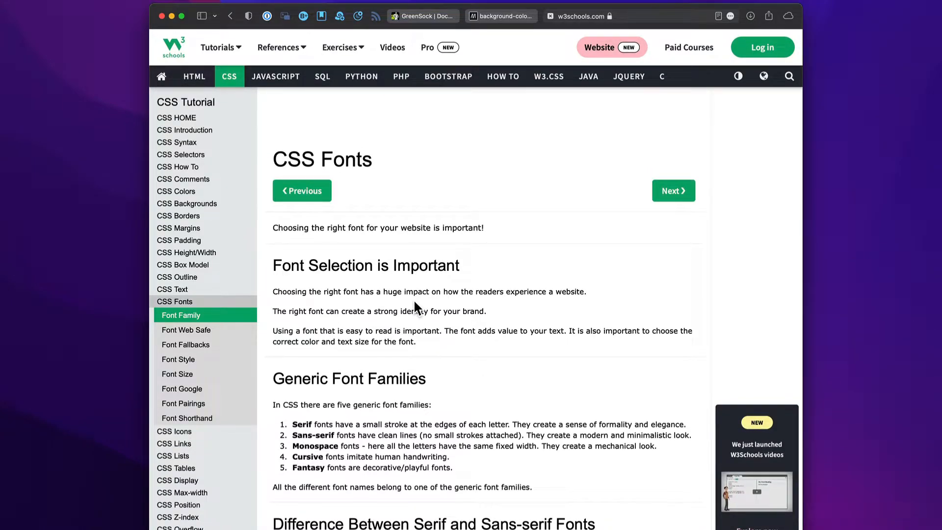
- Return to the CSS Margins page and review the individual side properties and their allowed values
left_click(200, 229)
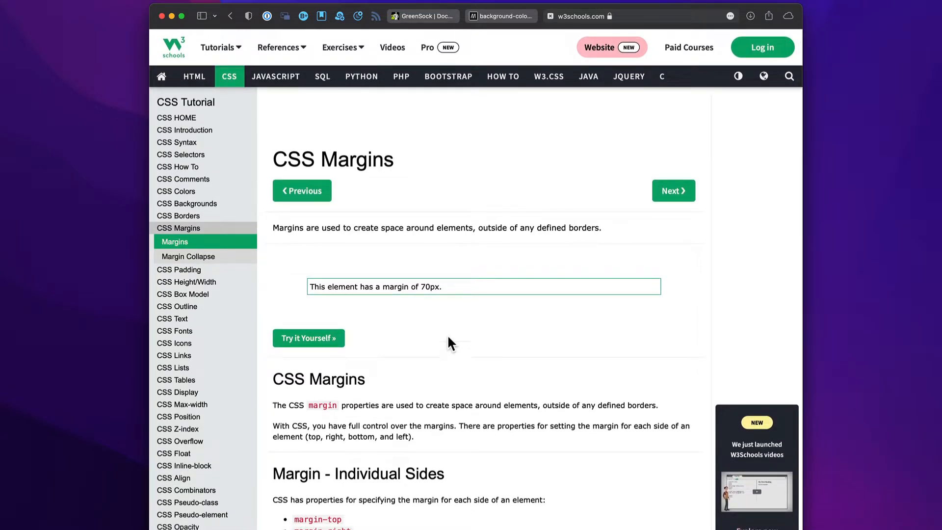
scroll(447, 334, "down", 5)
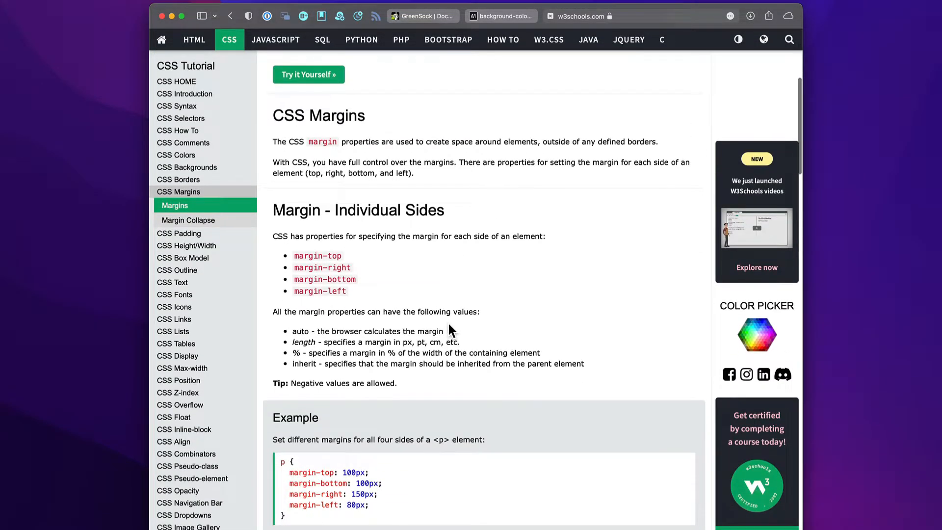
scroll(447, 330, "down", 1)
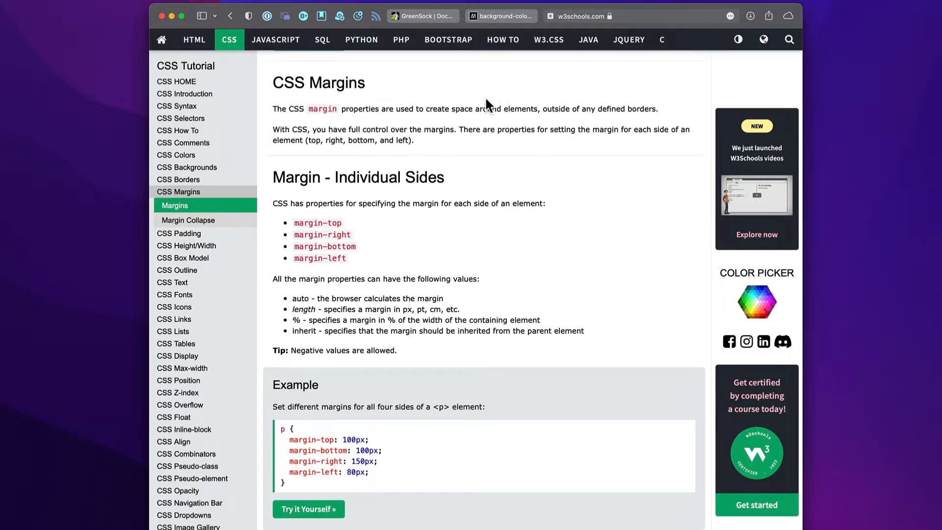
- Switch to the MDN background-color page, expand the Properties reference, and look through the list of CSS properties
left_click(513, 15)
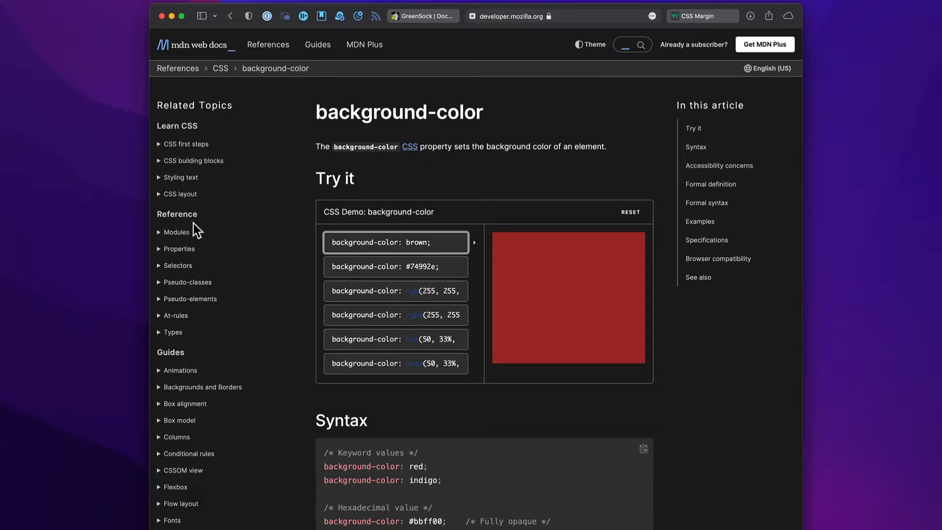
left_click(191, 250)
scroll(179, 416, "down", 15)
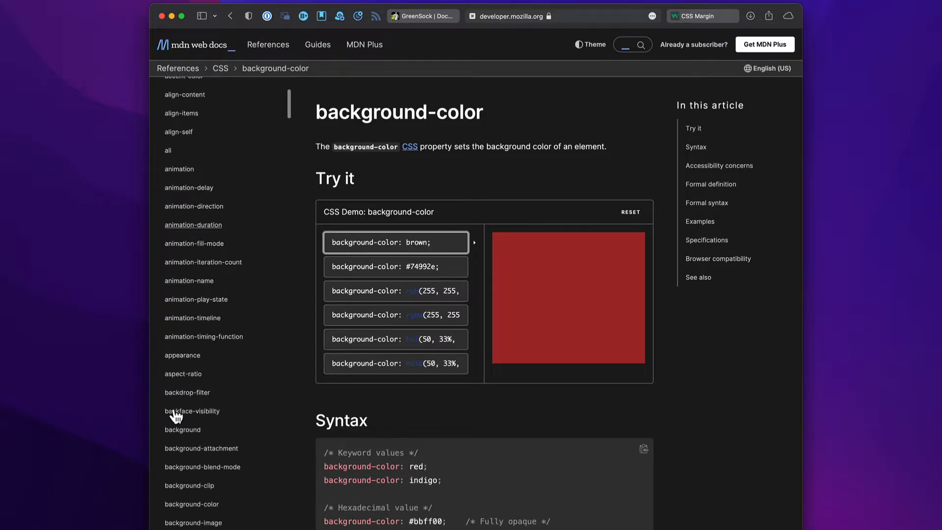
scroll(188, 200, "down", 20)
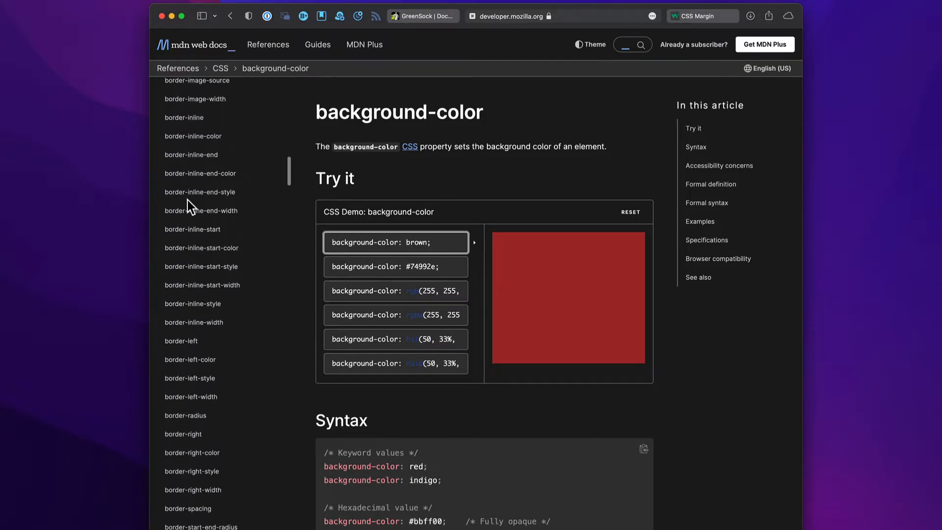
scroll(187, 200, "down", 20)
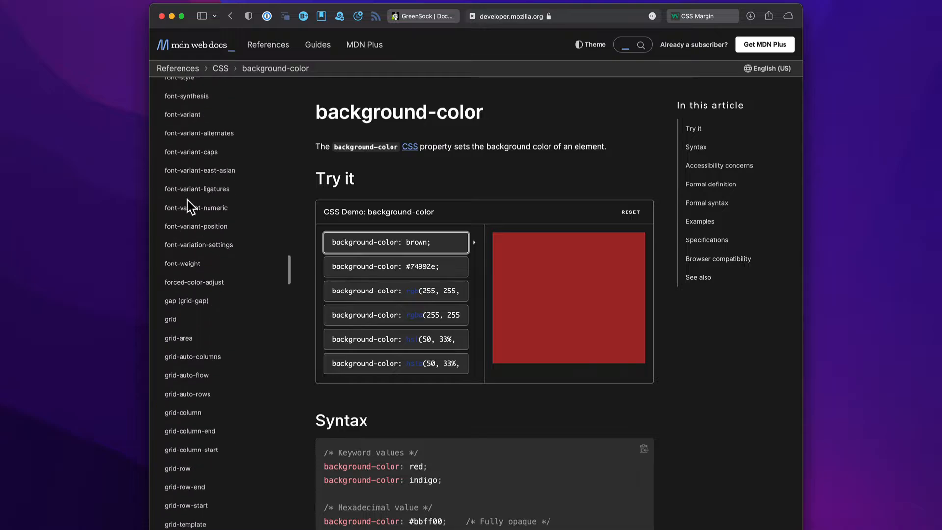
scroll(187, 200, "down", 20)
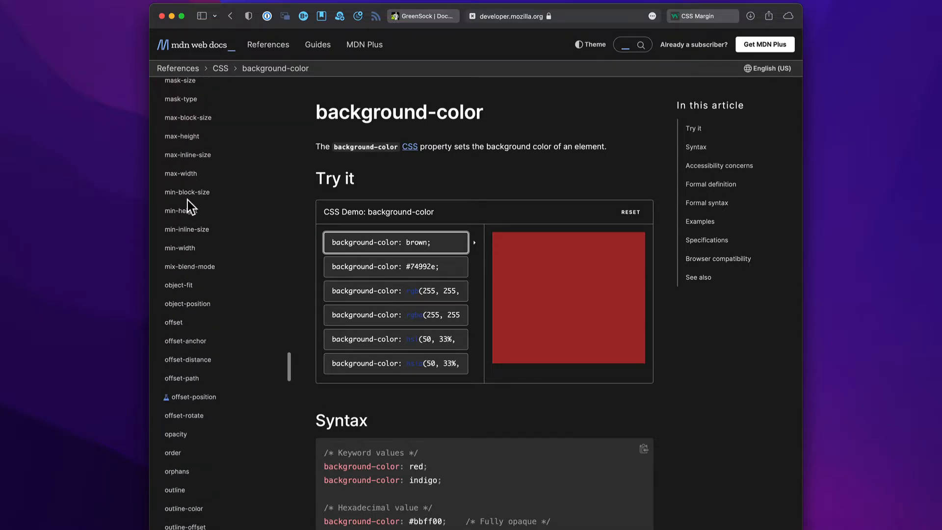
scroll(187, 201, "down", 20)
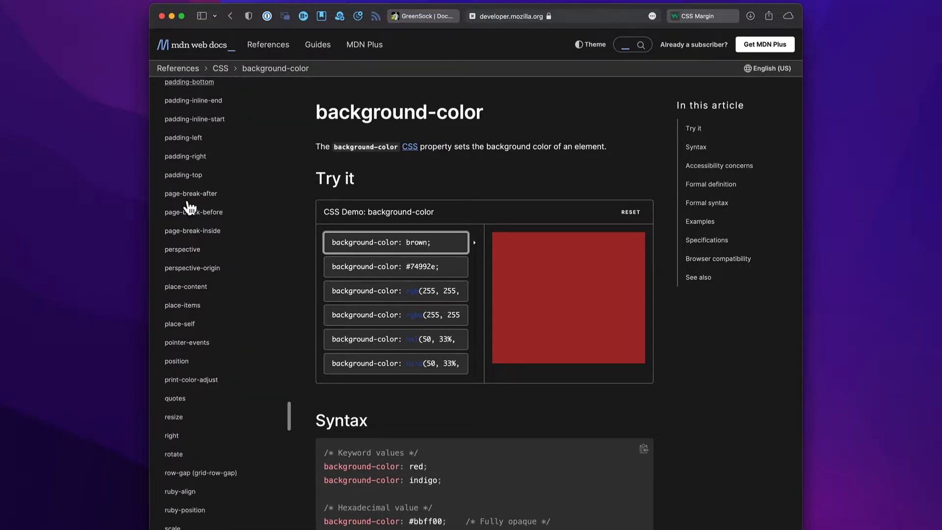
scroll(189, 208, "down", 20)
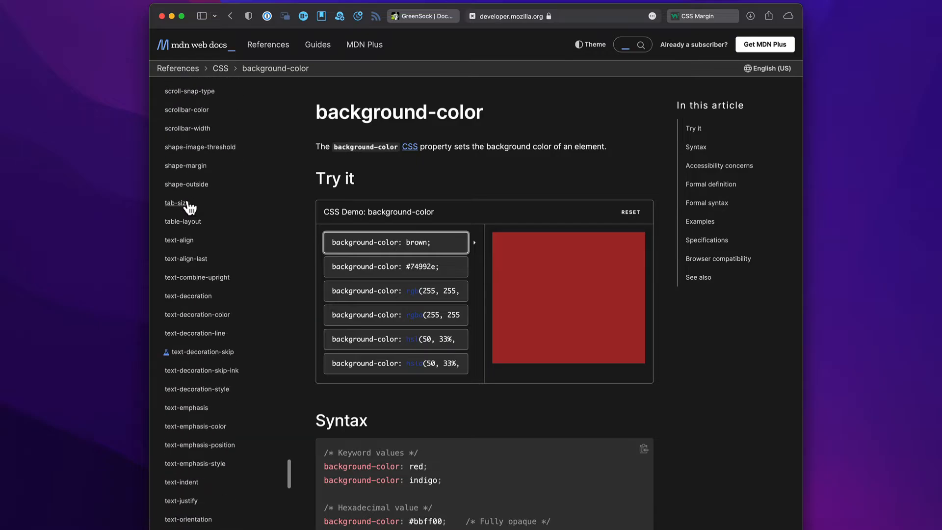
scroll(187, 200, "down", 12)
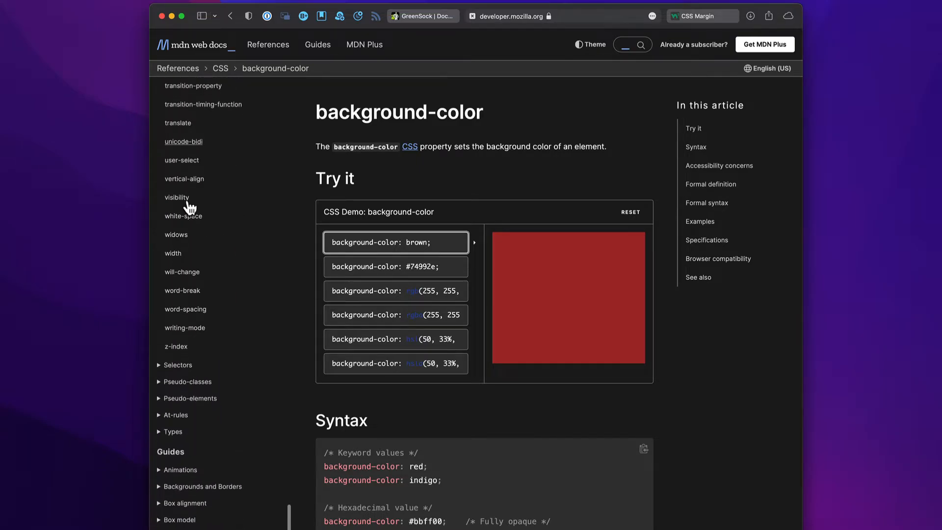
scroll(187, 236, "up", 20)
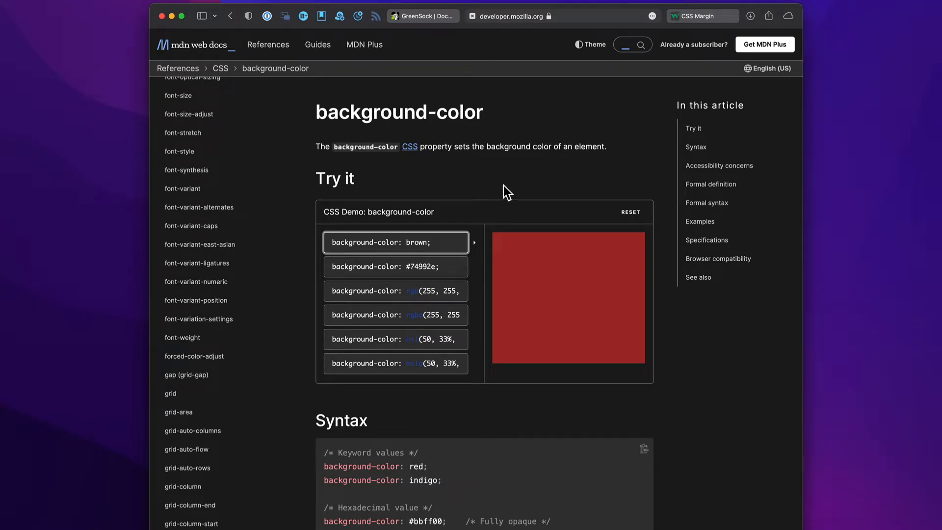
- Highlight the background-color property name and its hyphen in the brown example of the CSS demo
left_click_drag(333, 241, 398, 242)
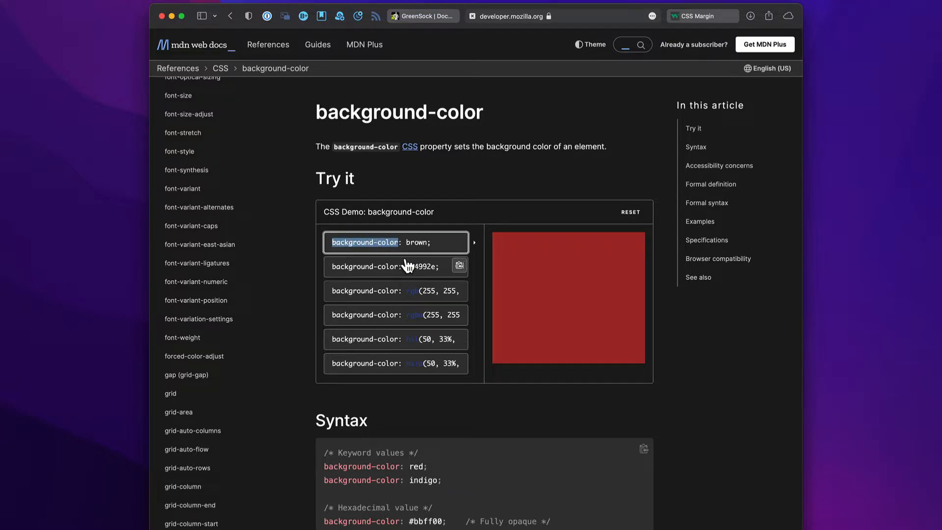
left_click(372, 242)
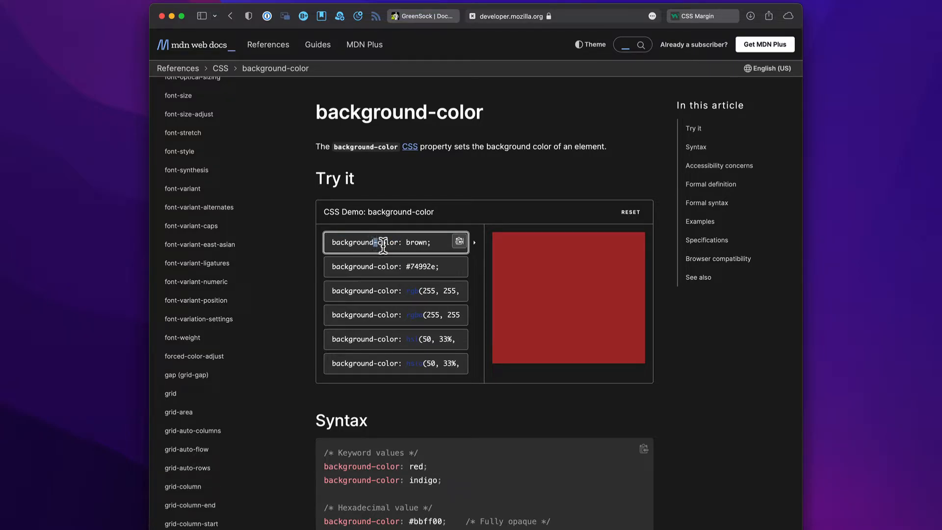
- Switch to the GreenSock CSSPlugin documentation and read from the description to the 2D Transforms section
left_click_drag(382, 244, 378, 243)
left_click(419, 14)
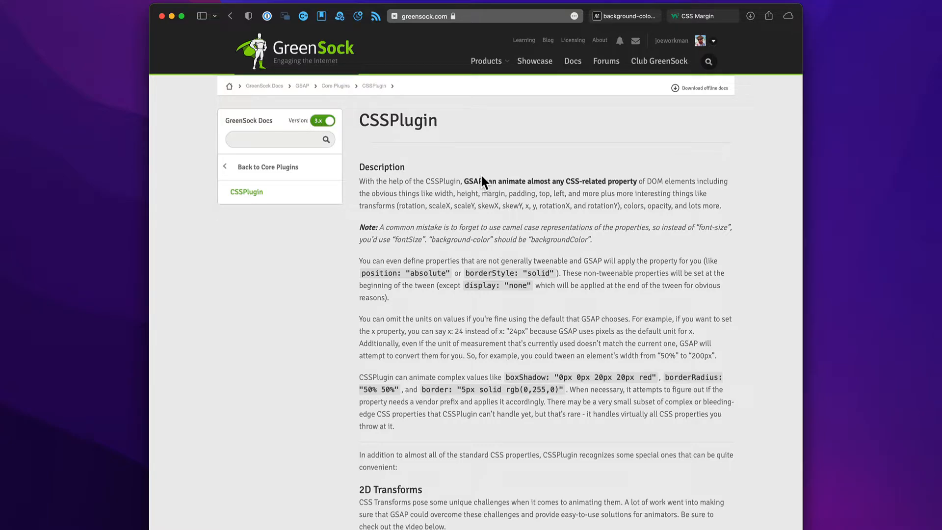
scroll(468, 358, "down", 3)
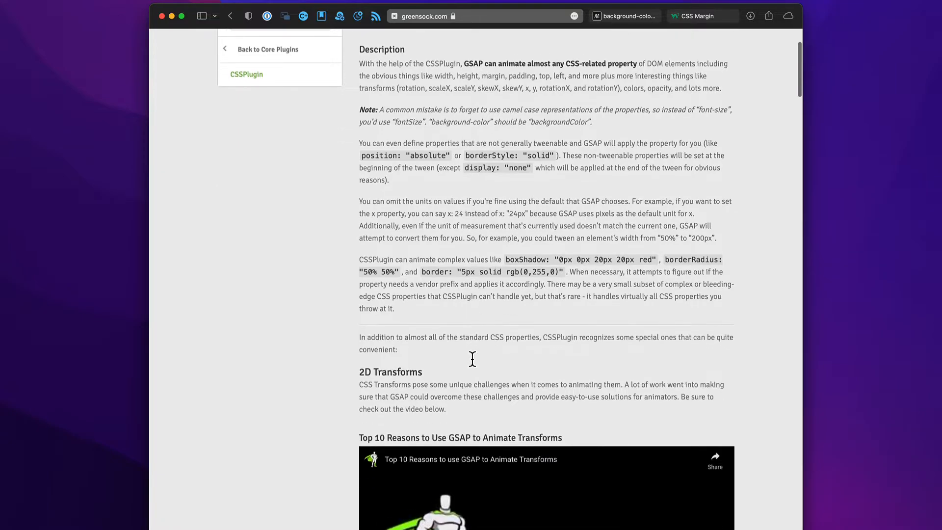
scroll(472, 360, "down", 5)
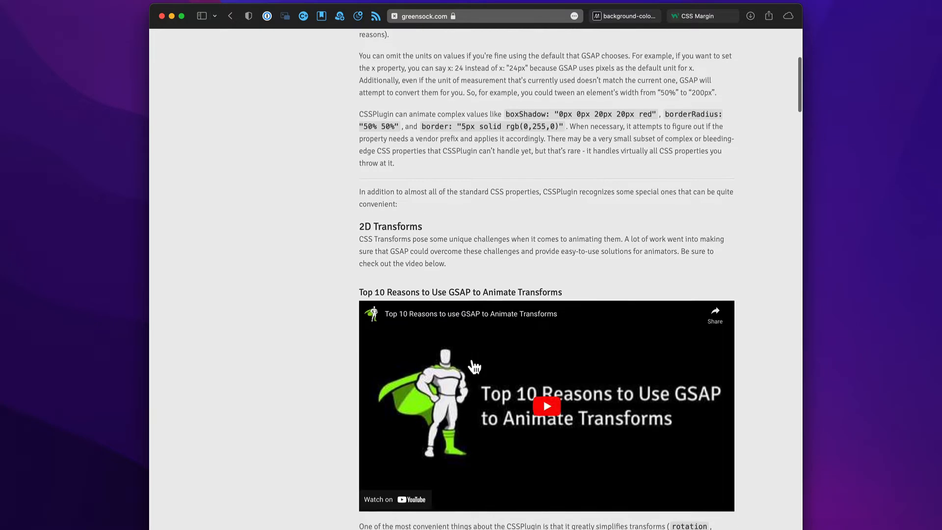
scroll(473, 367, "down", 3)
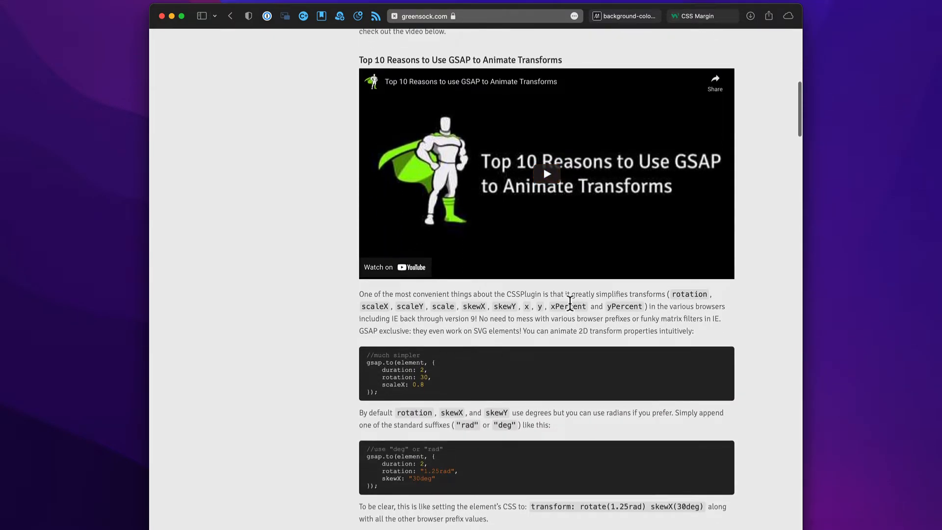
- Highlight the xPercent and yPercent property names in the 2D Transforms text
double_click(565, 307)
double_click(627, 307)
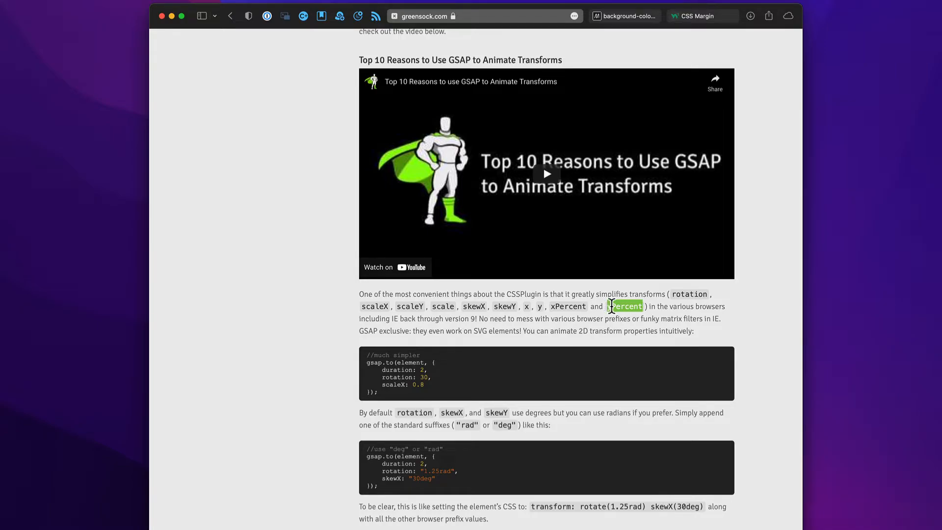
double_click(565, 307)
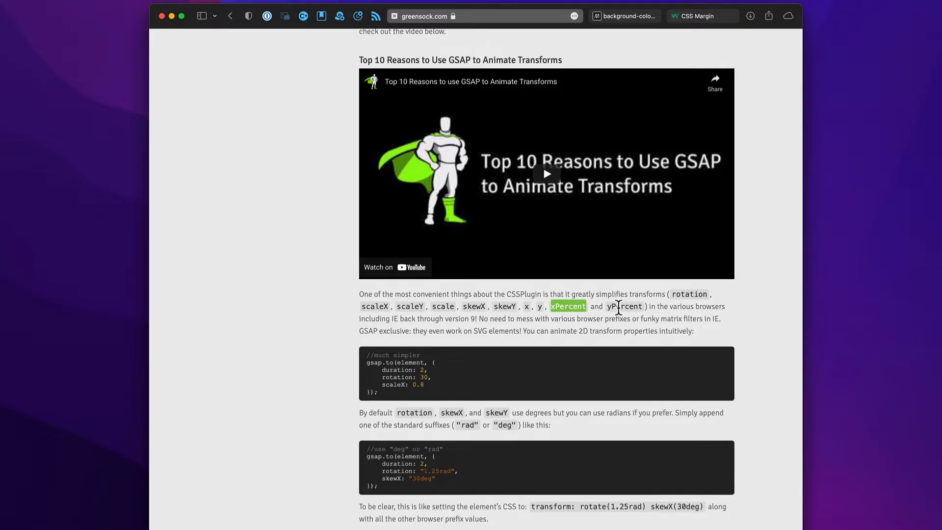
double_click(619, 307)
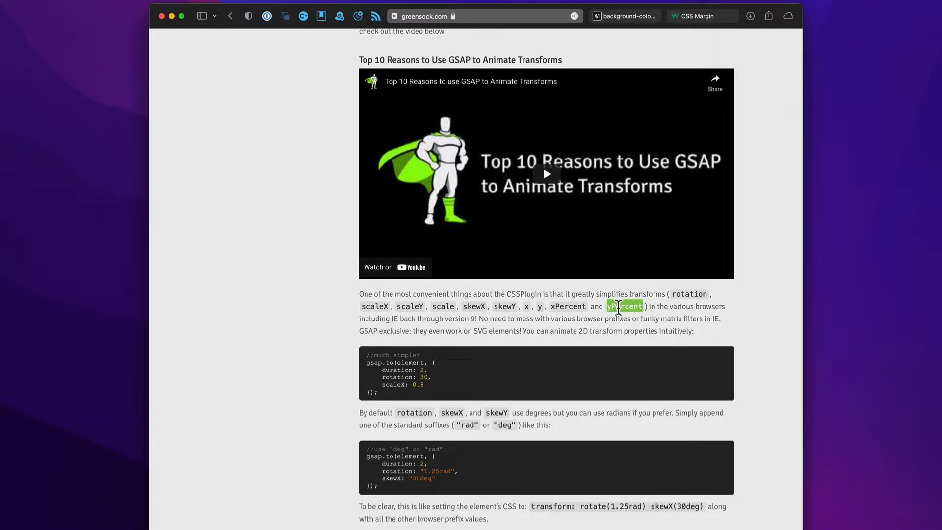
- Read through the transform notes, 3D Transforms, force3D, transformOrigin and directionalRotation sections of the CSSPlugin page
scroll(591, 319, "down", 1)
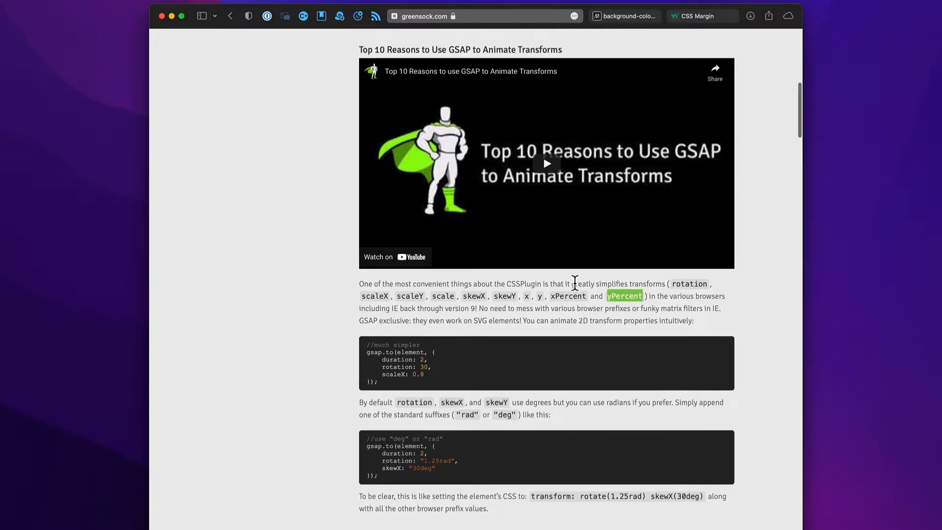
scroll(575, 284, "down", 10)
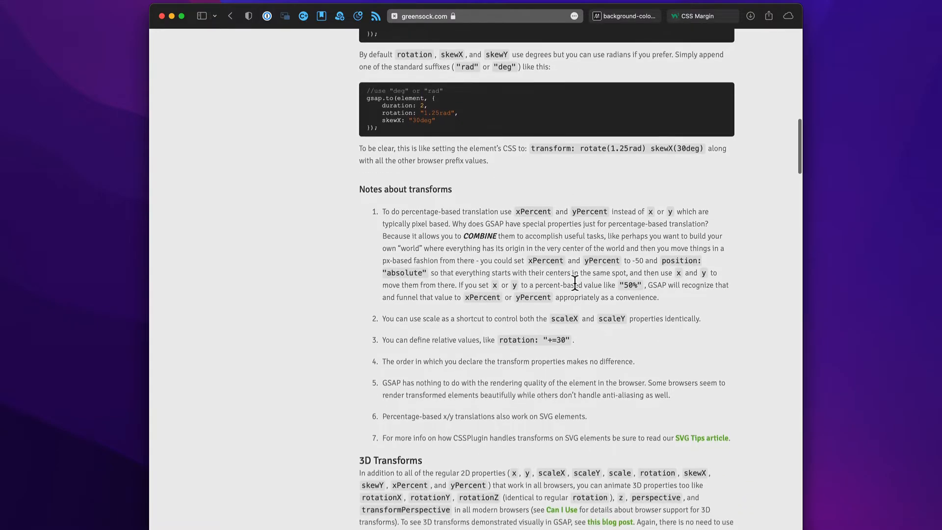
scroll(574, 284, "down", 15)
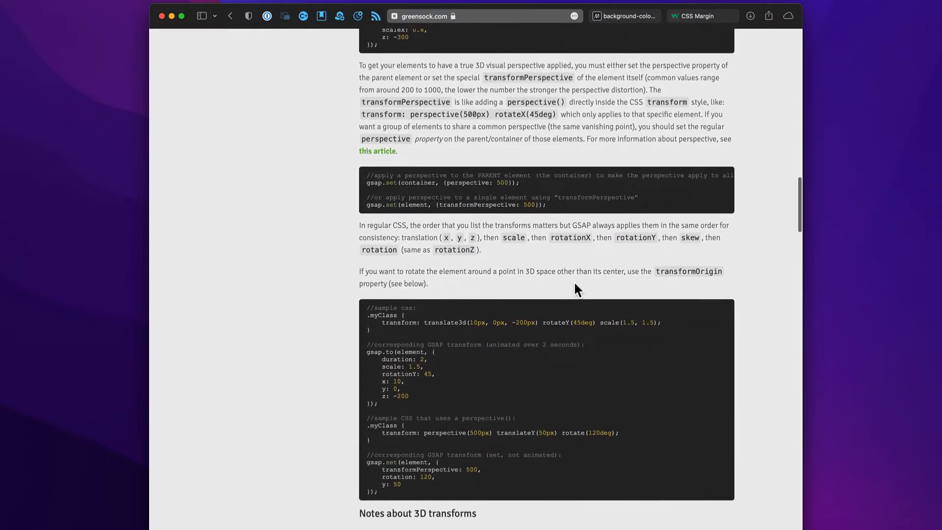
scroll(575, 284, "down", 6)
scroll(575, 283, "up", 8)
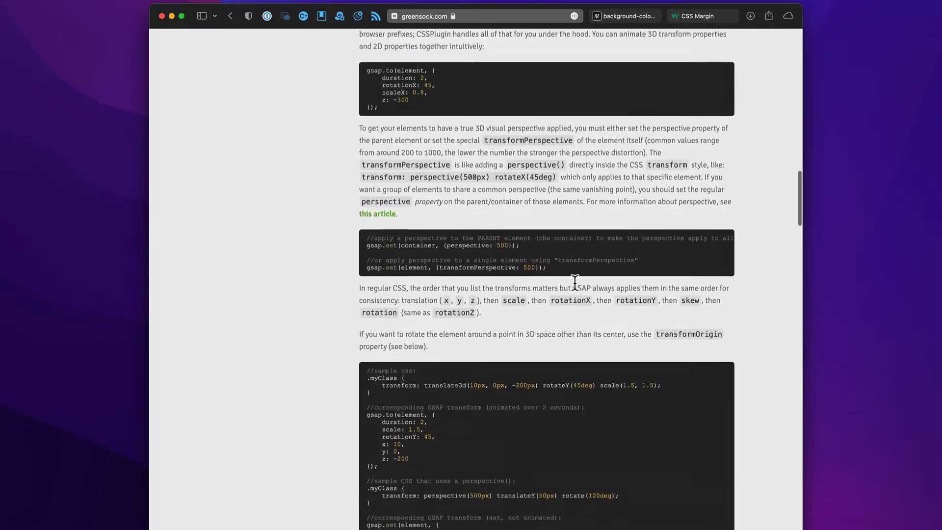
scroll(575, 283, "up", 3)
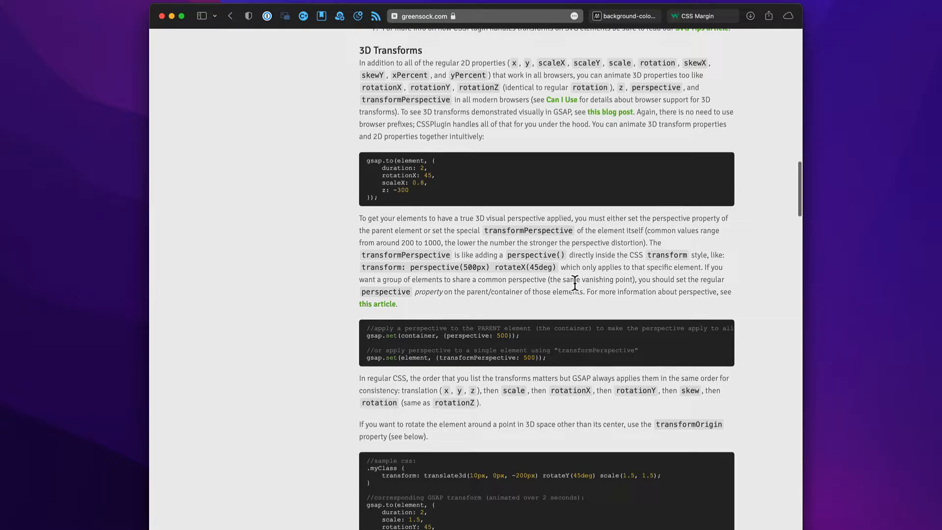
scroll(574, 283, "down", 10)
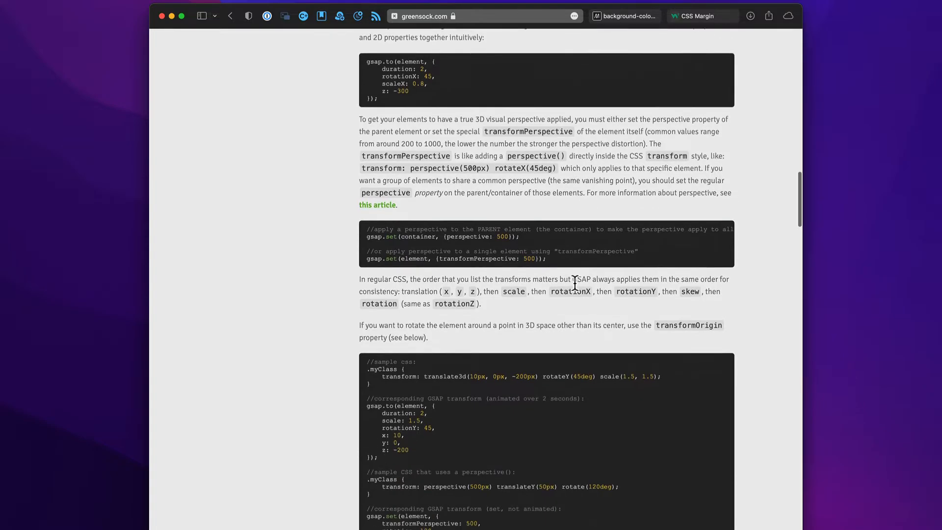
scroll(575, 288, "down", 14)
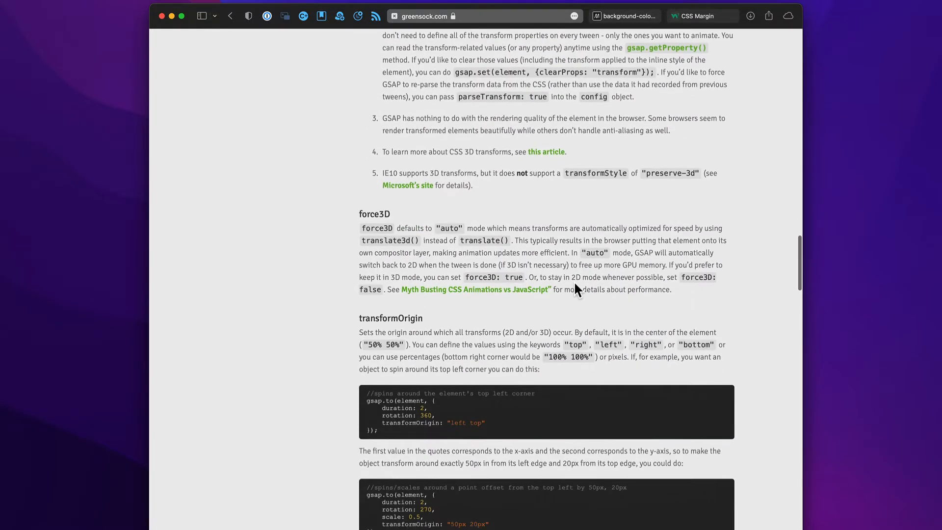
scroll(574, 283, "down", 17)
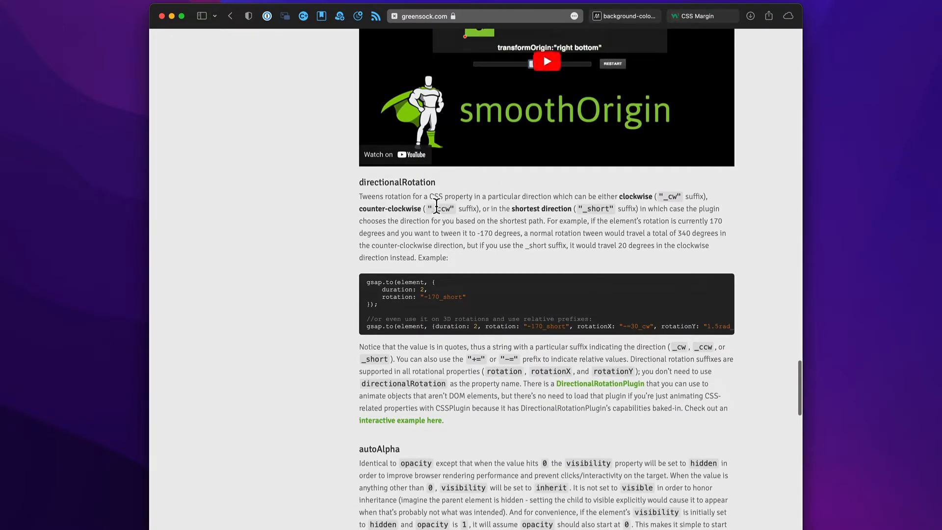
- Highlight the autoAlpha heading, then review its description and the CSS variables section
scroll(437, 284, "down", 5)
double_click(378, 214)
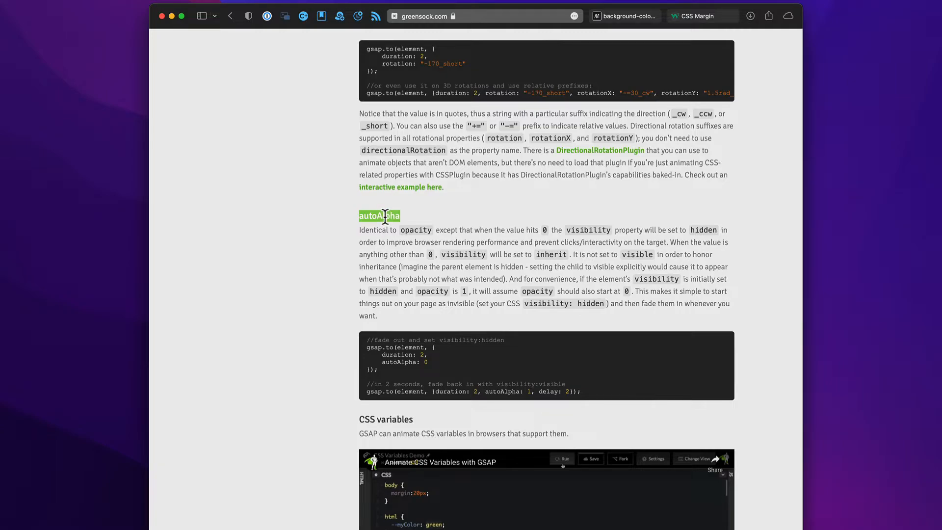
scroll(386, 217, "down", 1)
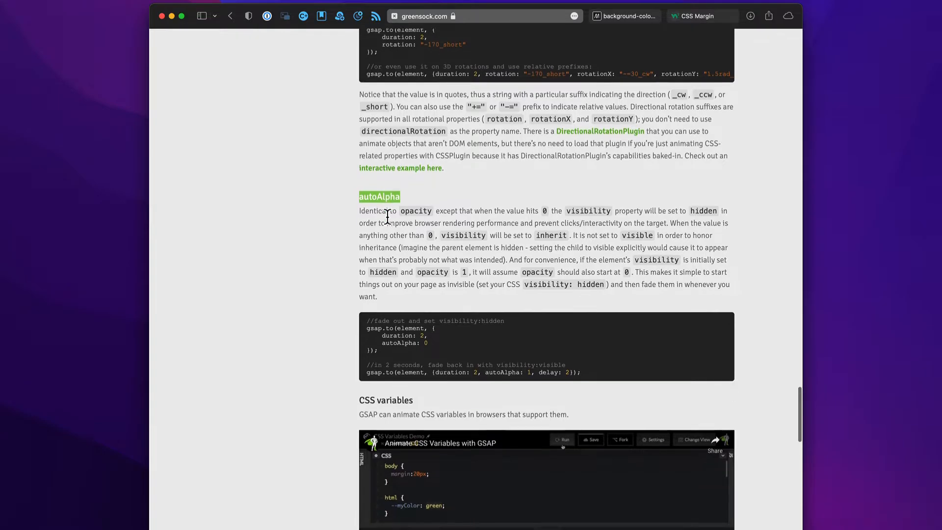
scroll(386, 214, "down", 5)
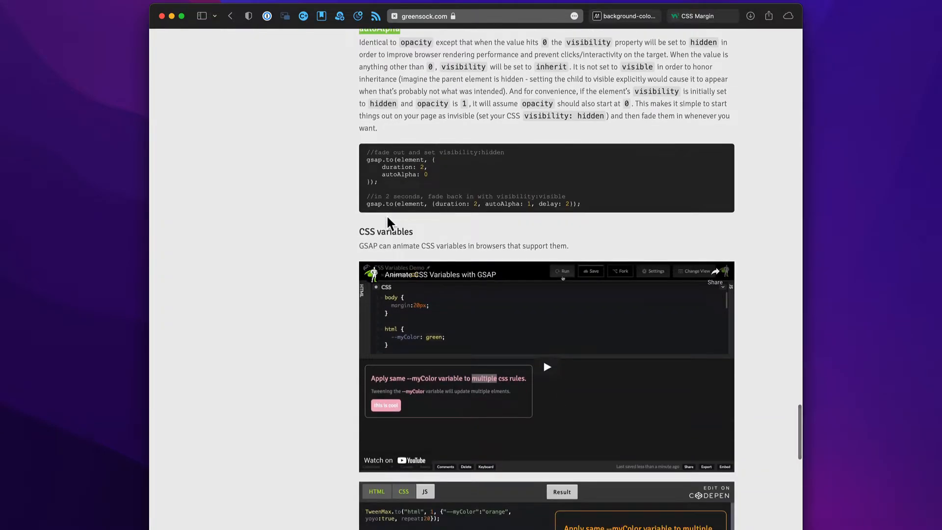
scroll(388, 218, "down", 5)
- Return to the start of the page, highlight the CSSPlugin title, and skim the 2D and 3D transform sections again
scroll(387, 214, "up", 20)
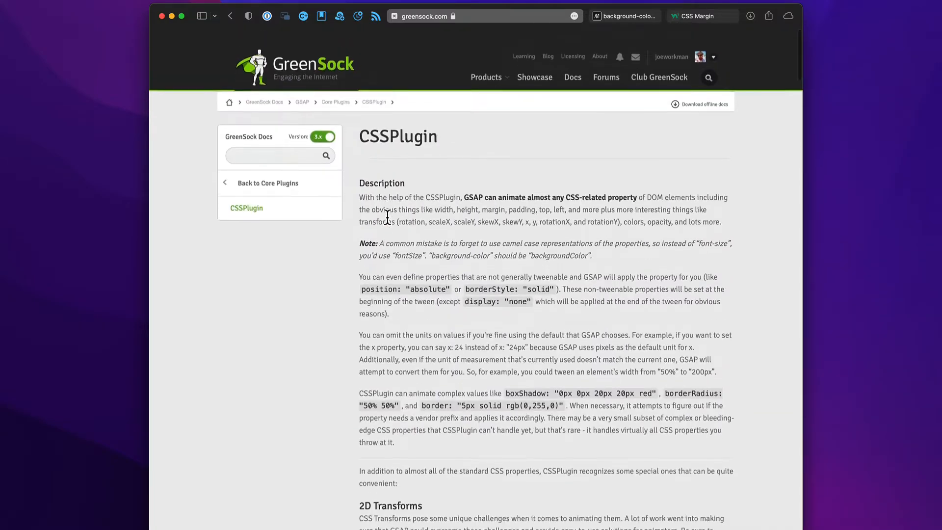
double_click(402, 118)
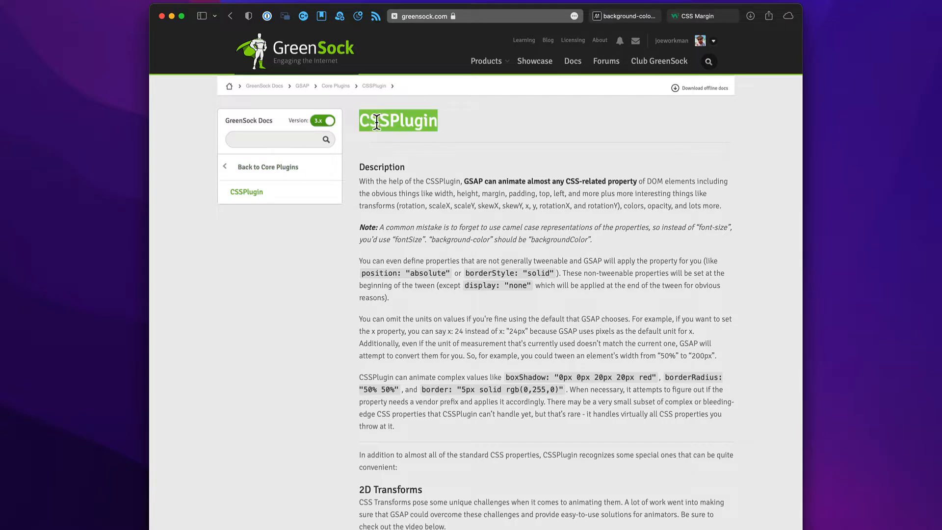
scroll(425, 231, "down", 10)
scroll(427, 239, "down", 5)
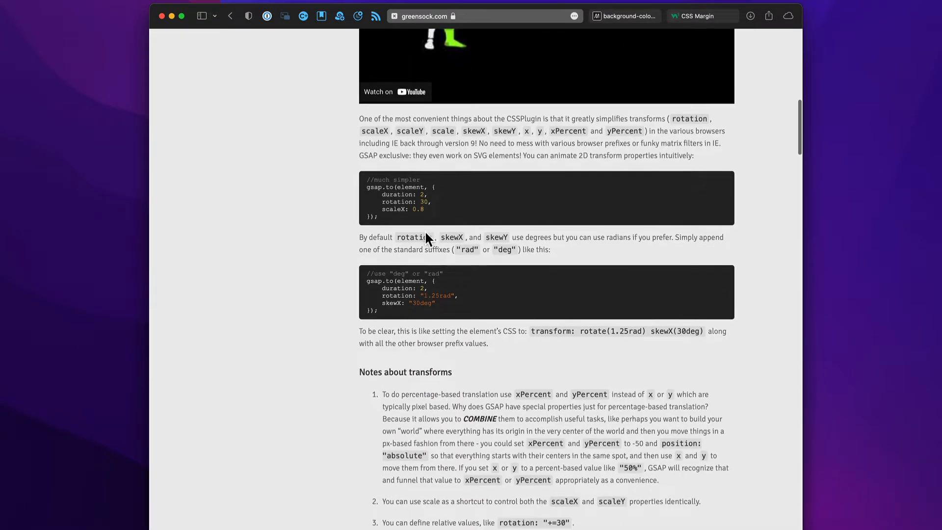
scroll(425, 235, "down", 2)
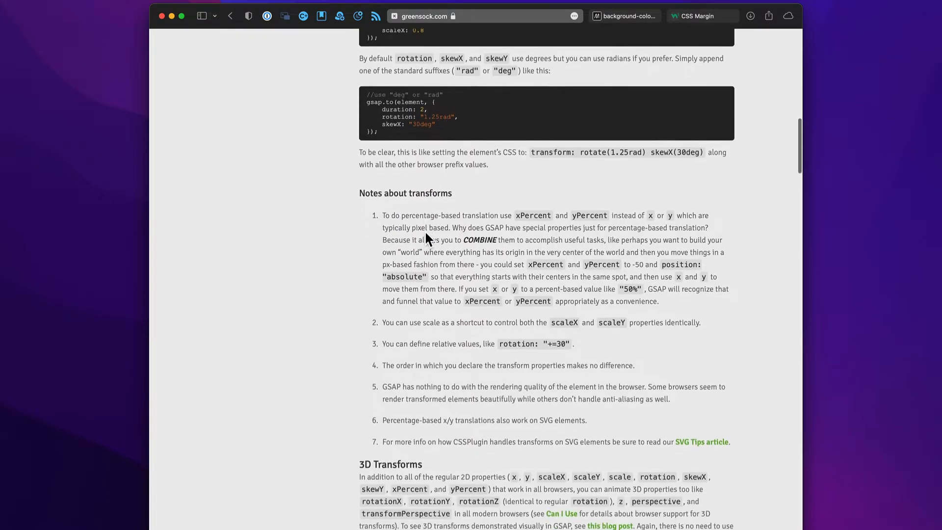
scroll(425, 231, "down", 10)
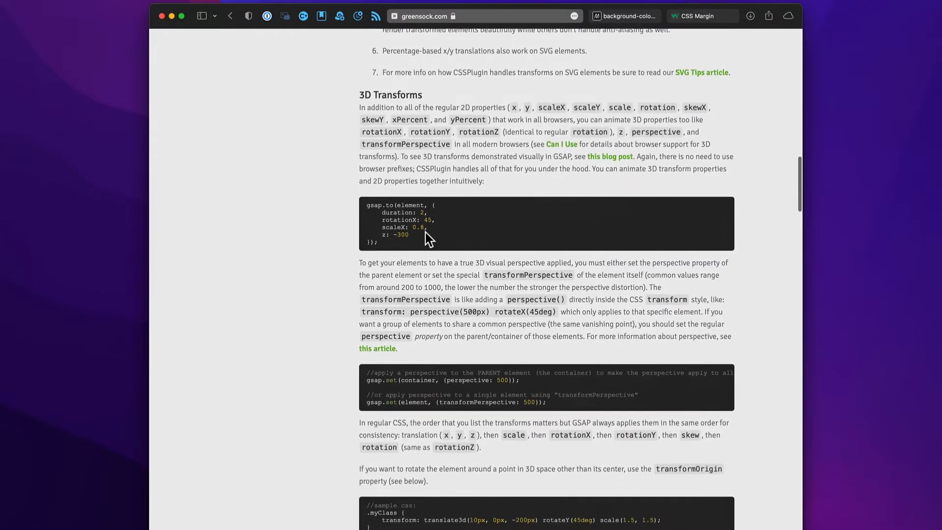
scroll(439, 337, "down", 15)
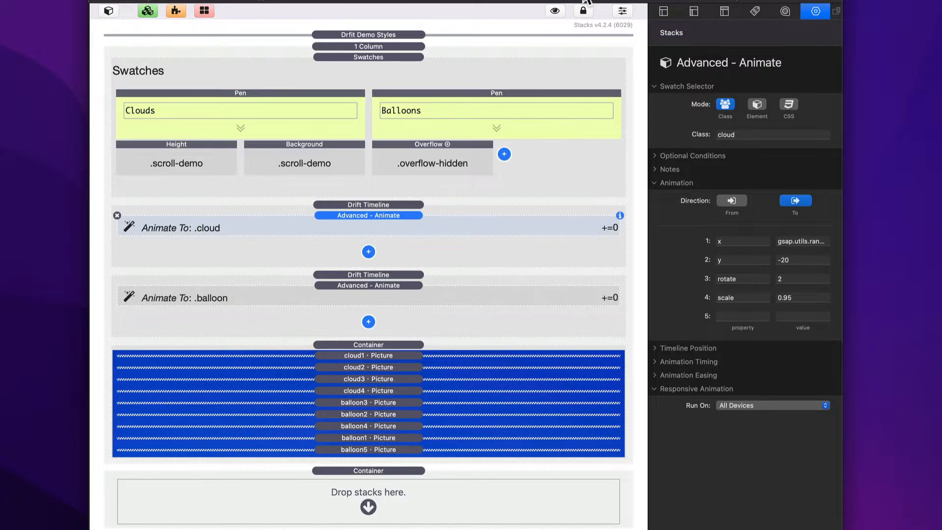
- Preview the Drift demo page, scroll through the cloud and balloon animations, and return to the Stacks edit view
left_click(583, 0)
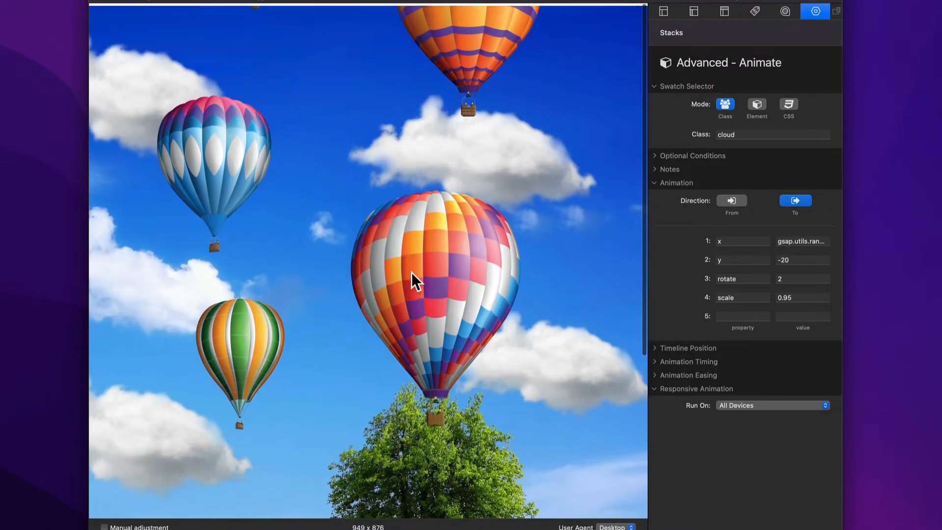
scroll(411, 272, "down", 5)
scroll(411, 272, "up", 5)
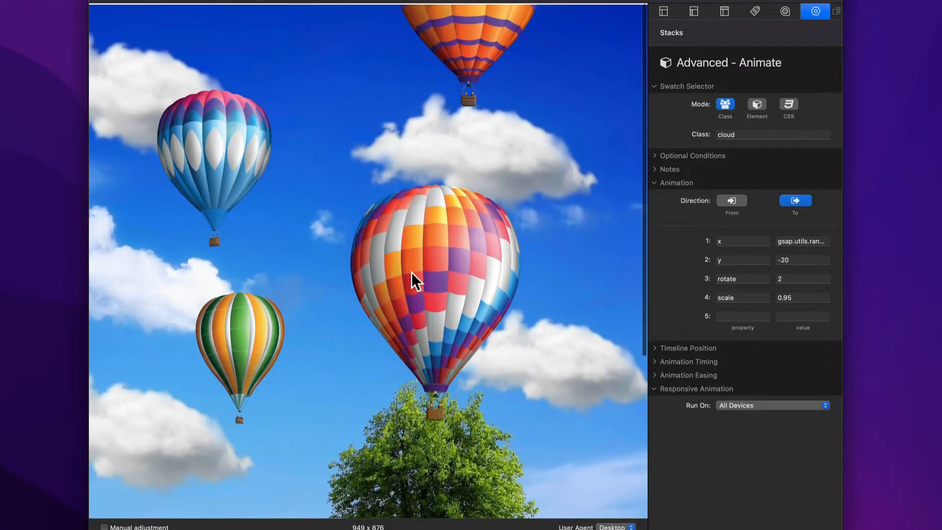
scroll(411, 271, "down", 3)
scroll(411, 272, "down", 2)
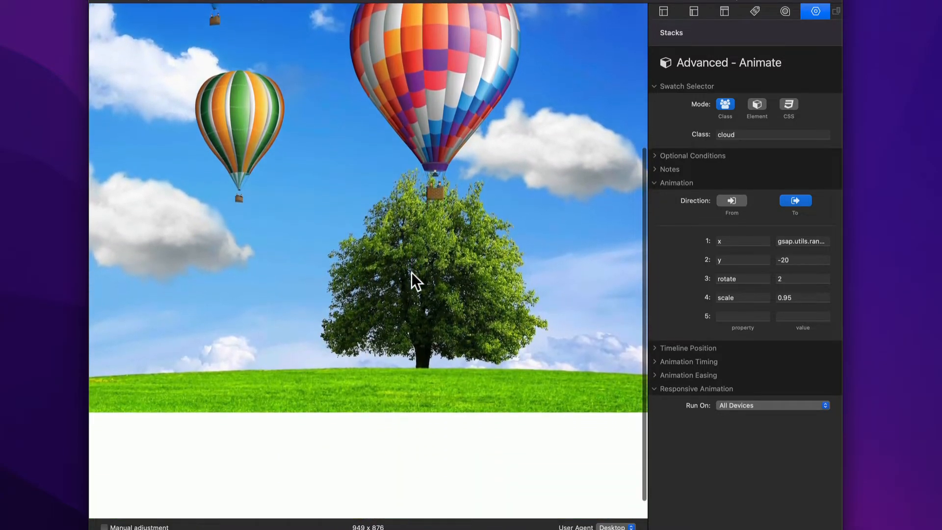
scroll(411, 272, "up", 5)
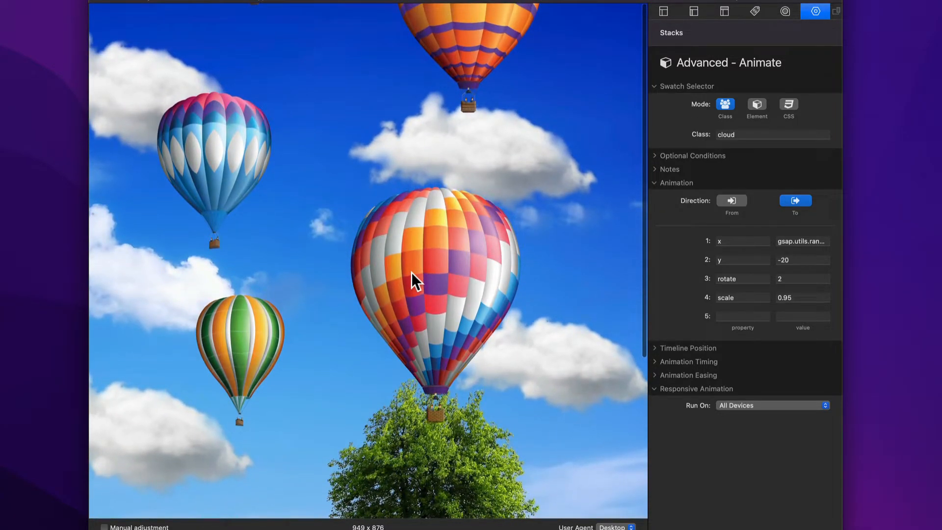
key("super+r")
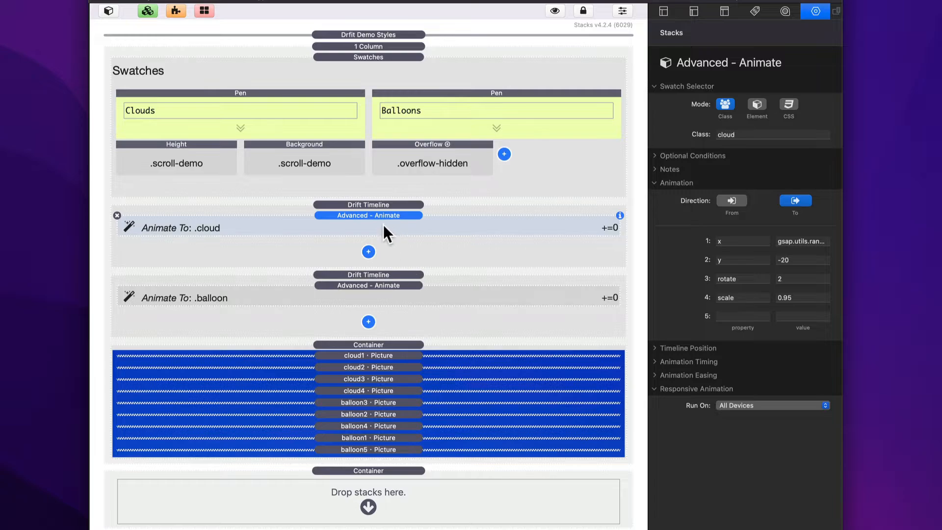
- Review the settings of the cloud's Drift Timeline and of the Animate stacks for the cloud and balloon classes
left_click(369, 205)
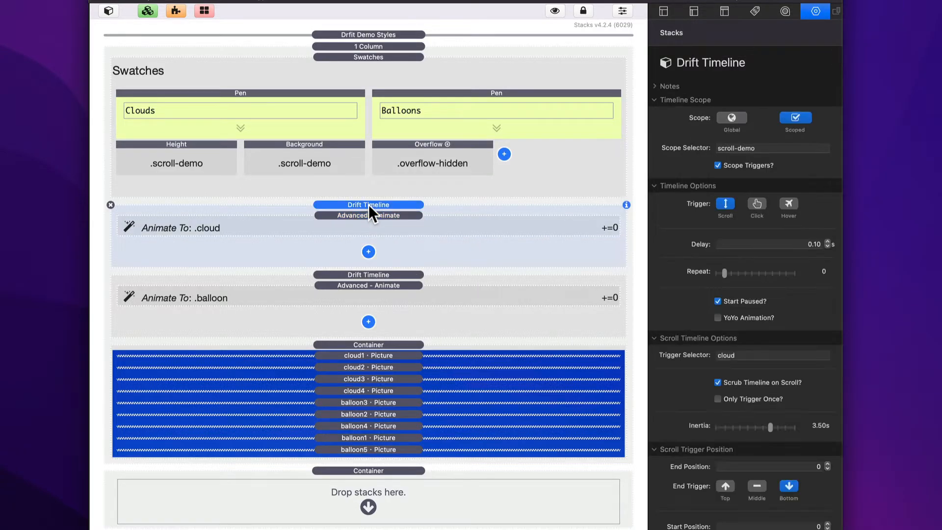
left_click(375, 226)
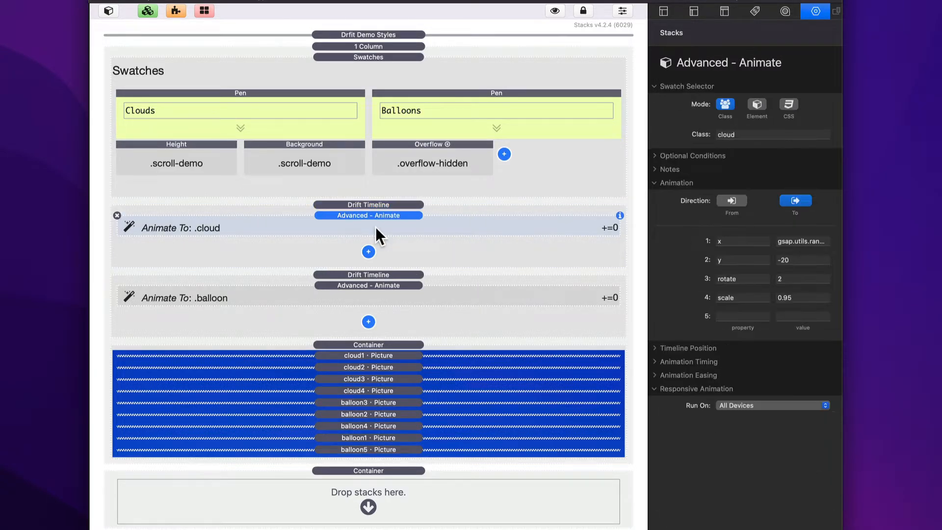
left_click(388, 287)
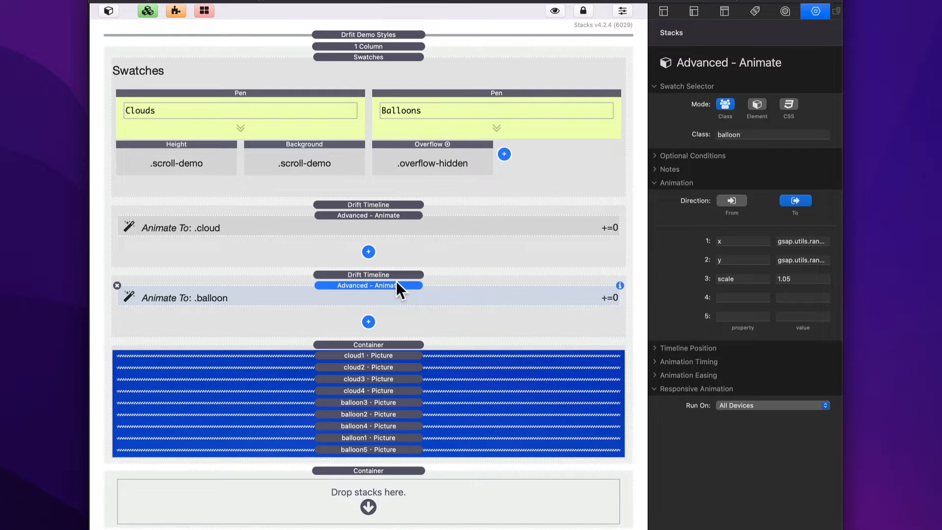
- Open the x property's value in the cloud Animate stack and examine the arguments of its gsap.utils.random function
left_click(396, 224)
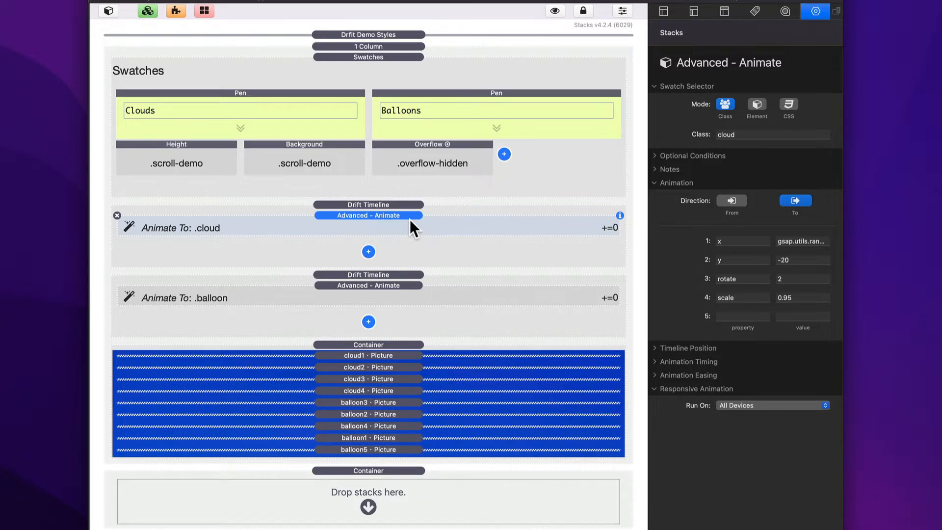
left_click(736, 242)
left_click(800, 242)
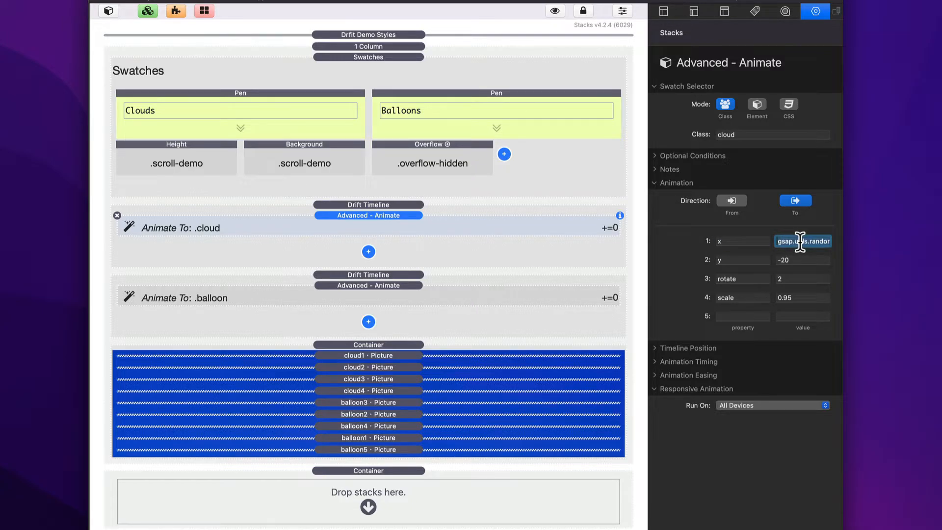
key("Right")
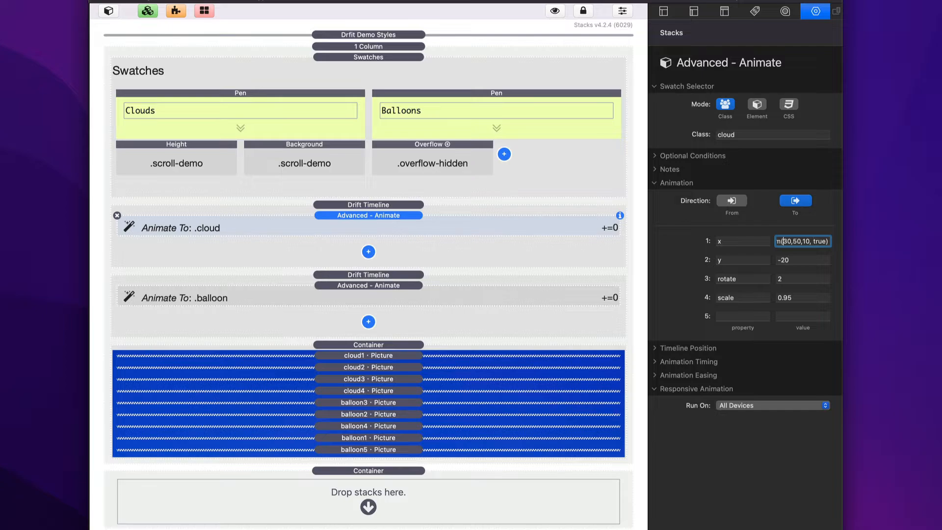
- Review the y, rotate and scale properties and their values in the cloud Animate stack
key("super+Left")
left_click(749, 260)
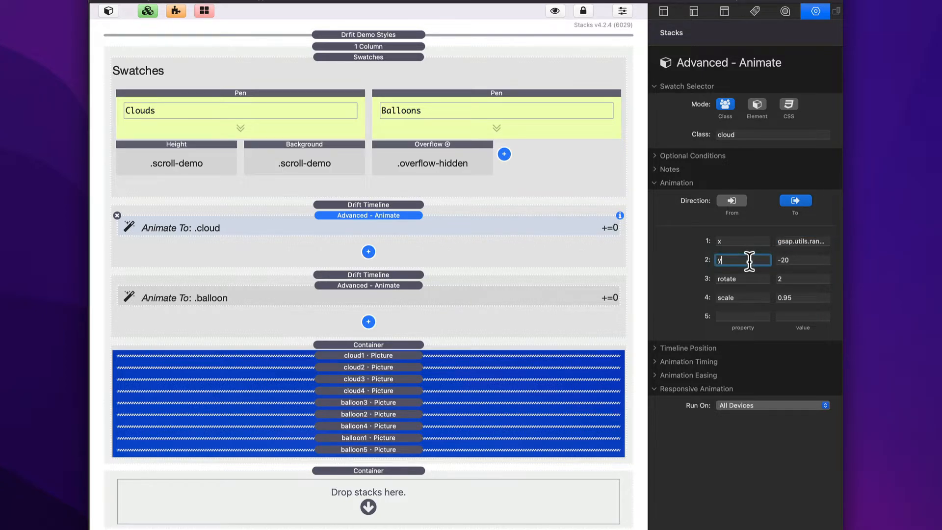
left_click(818, 260)
left_click(750, 277)
left_click(805, 279)
left_click(800, 297)
- Reopen the cloud stack's x value and check the start and end of its gsap.utils.random function
left_click(798, 242)
key("super+Right")
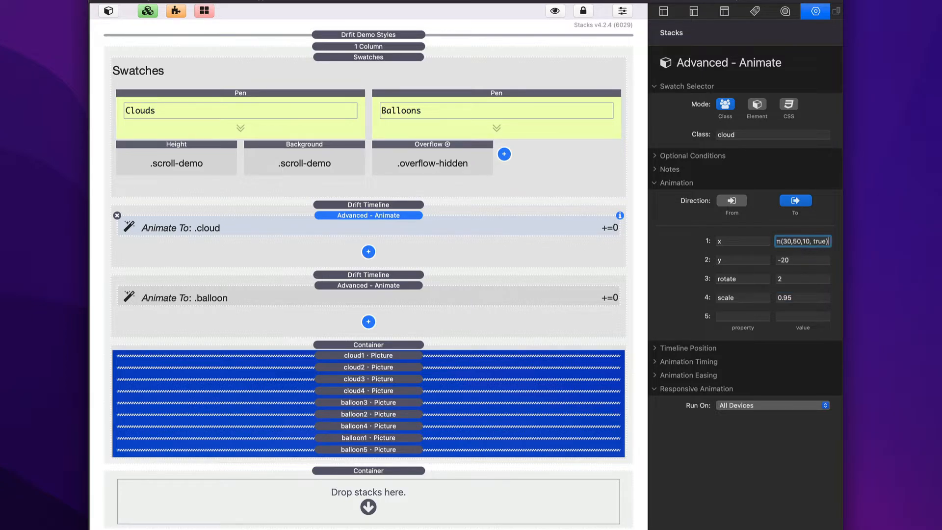
key("super+Left")
key("super+Right")
- Add a Cheatsheet stack to the balloon's Drift Timeline and read its time position examples and random value snippets
left_click(369, 322)
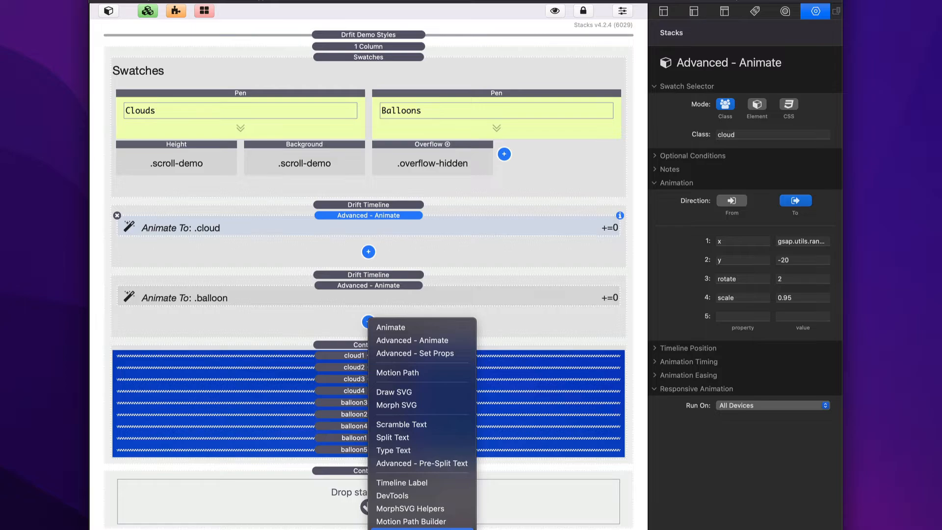
left_click(428, 355)
scroll(428, 340, "down", 3)
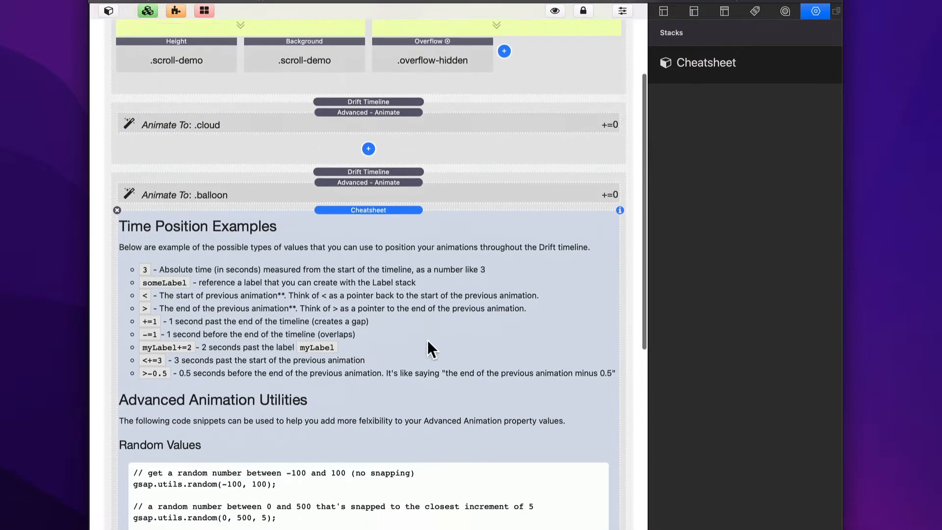
scroll(427, 340, "down", 5)
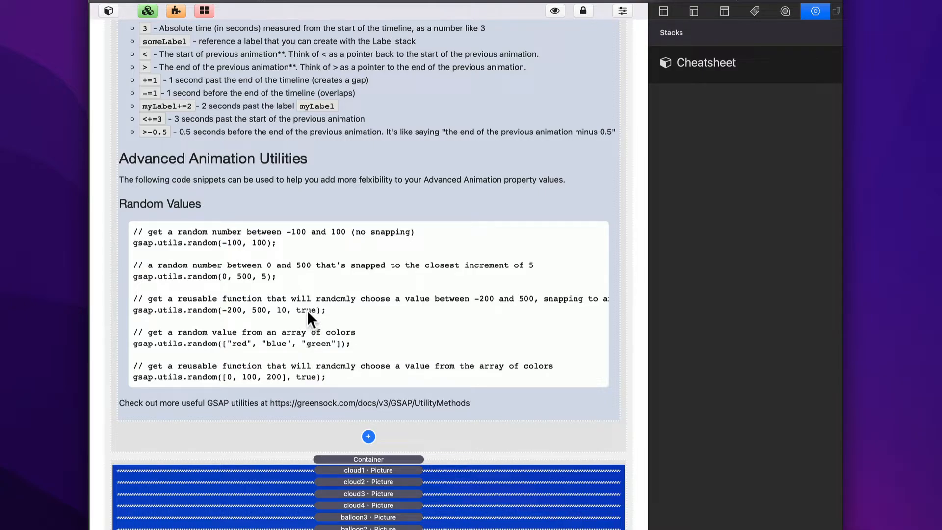
scroll(308, 302, "up", 10)
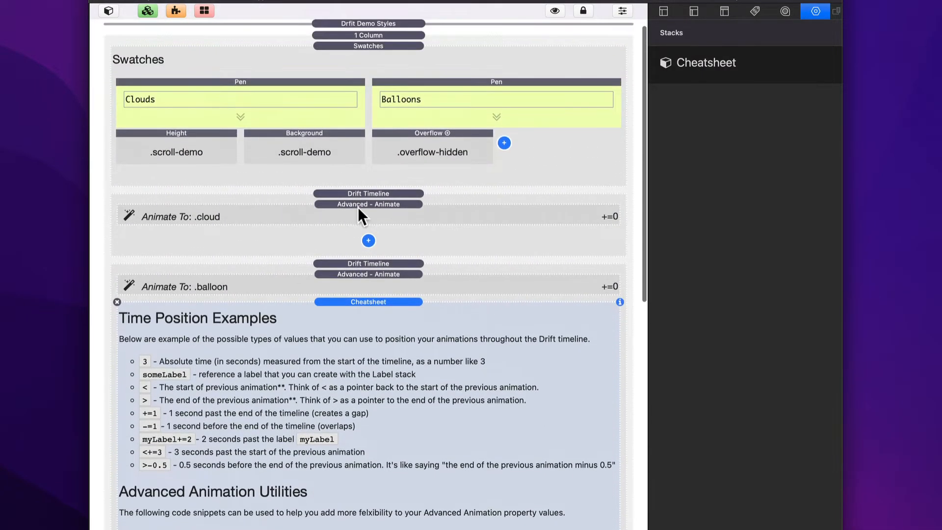
- Compare the cloud Animate stack's x value with the gsap.utils.random snippets in the Cheatsheet's Random Values section
left_click(357, 206)
left_click(793, 242)
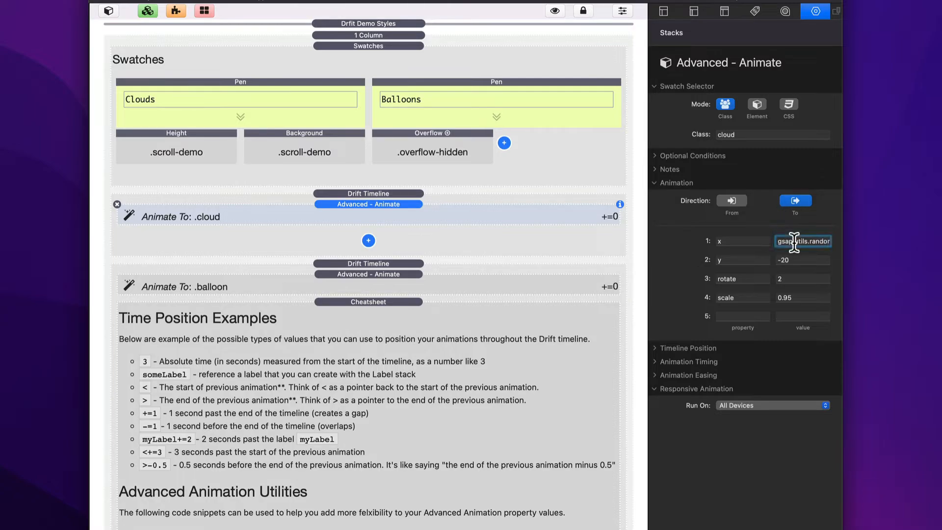
key("super+Right")
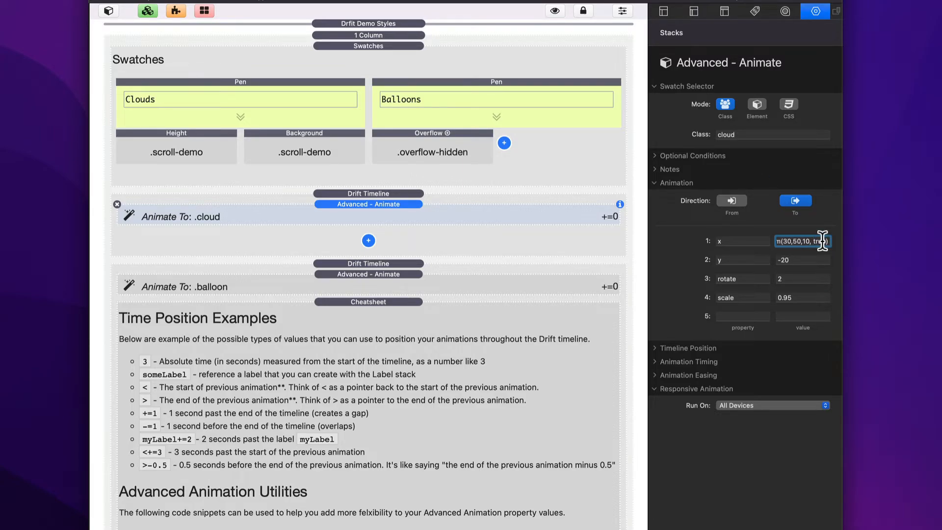
left_click(520, 326)
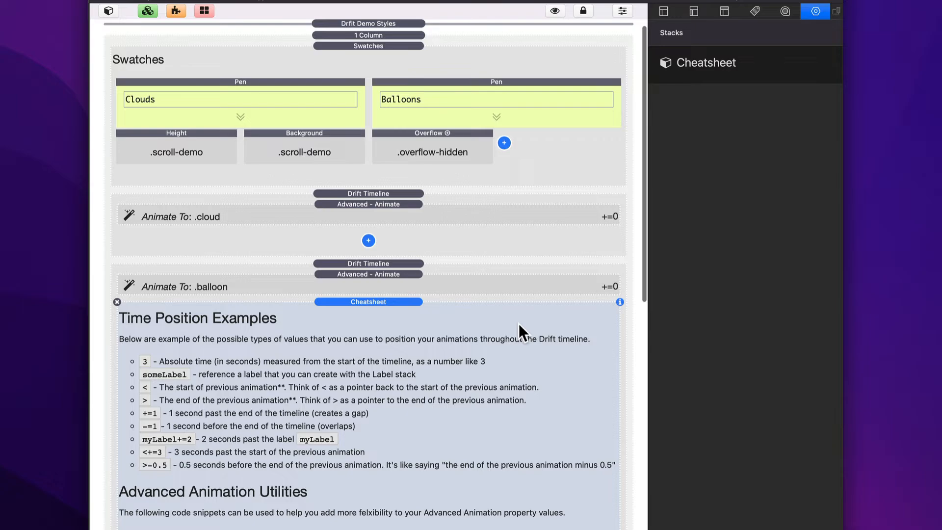
left_click(416, 210)
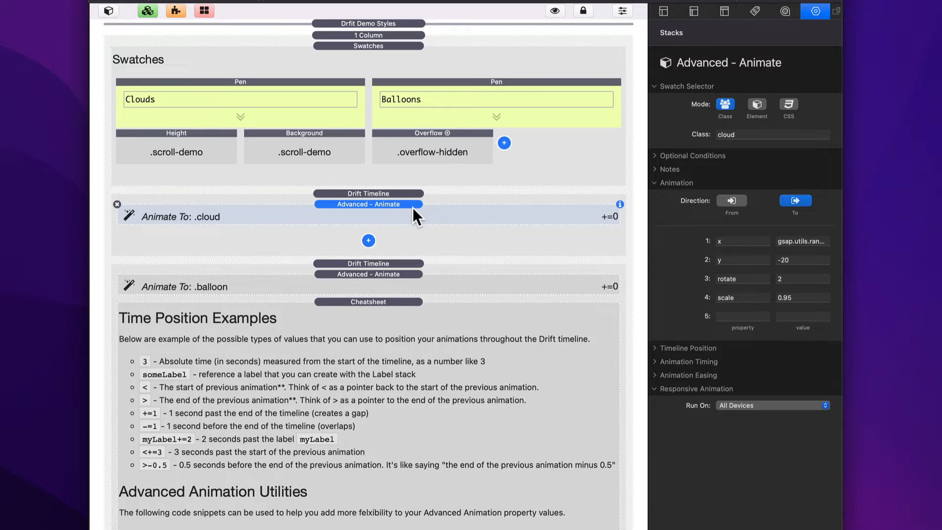
left_click(809, 239)
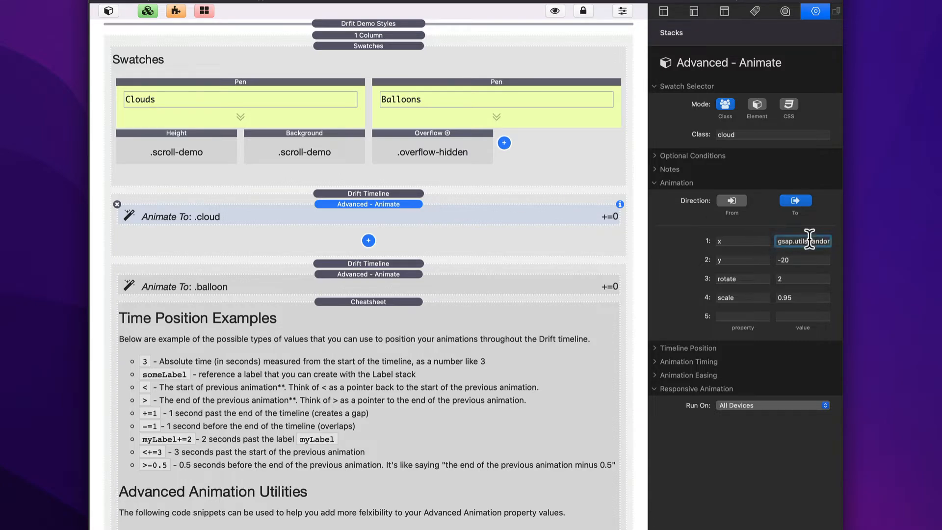
key("super+Right")
scroll(355, 387, "down", 10)
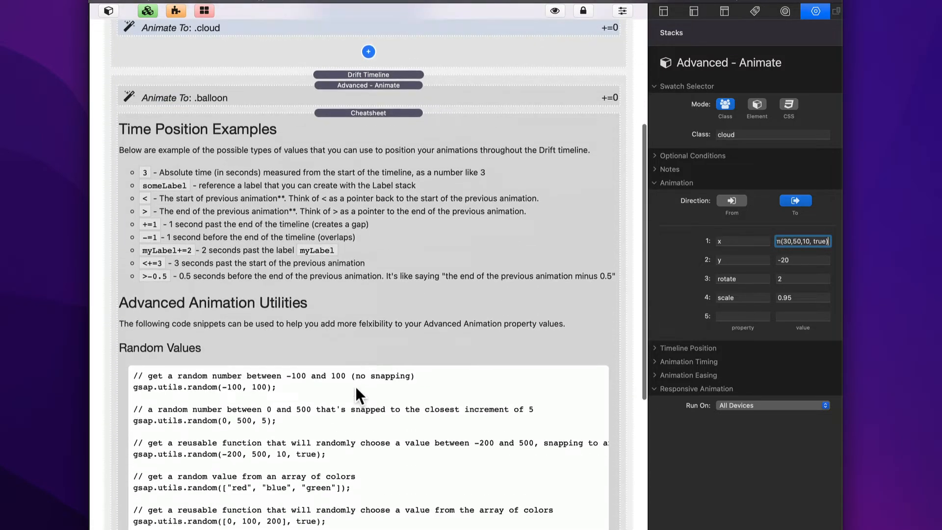
left_click(281, 227)
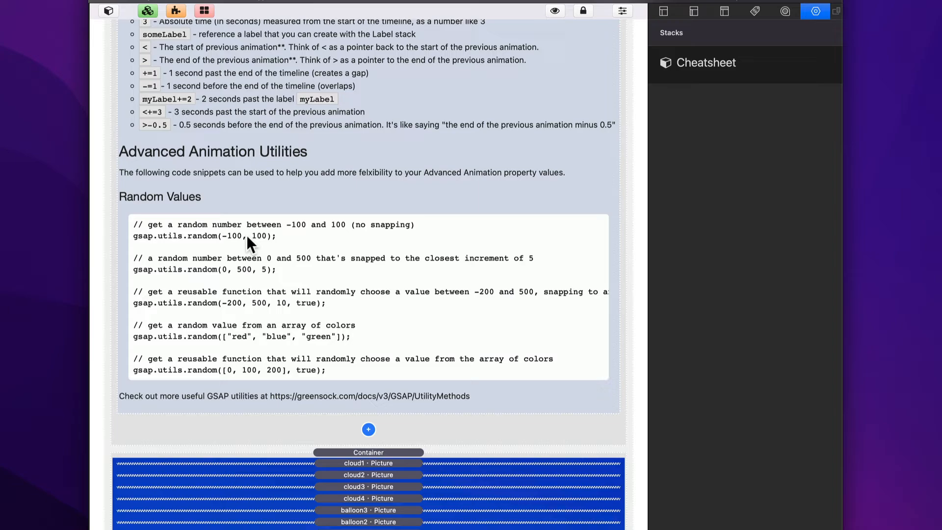
- Remove the Cheatsheet stack from the balloon's Drift Timeline
scroll(302, 143, "up", 10)
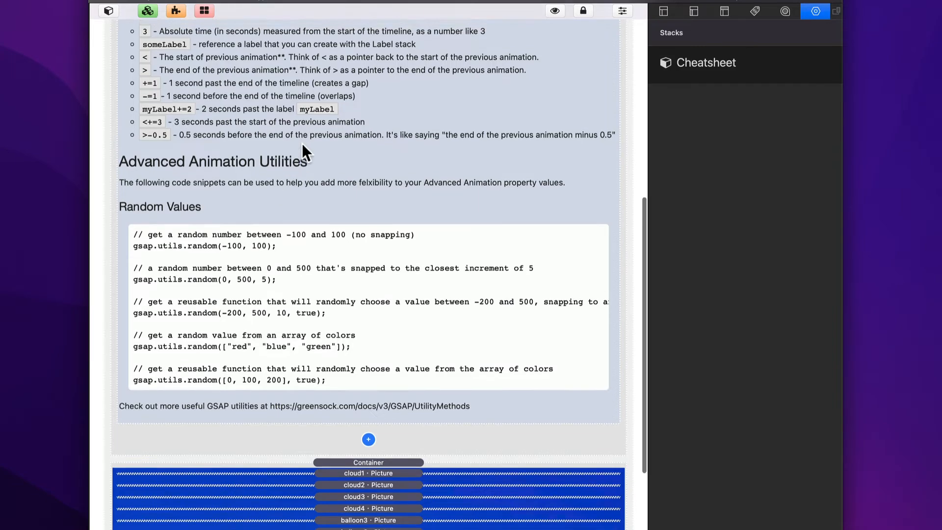
left_click(340, 229)
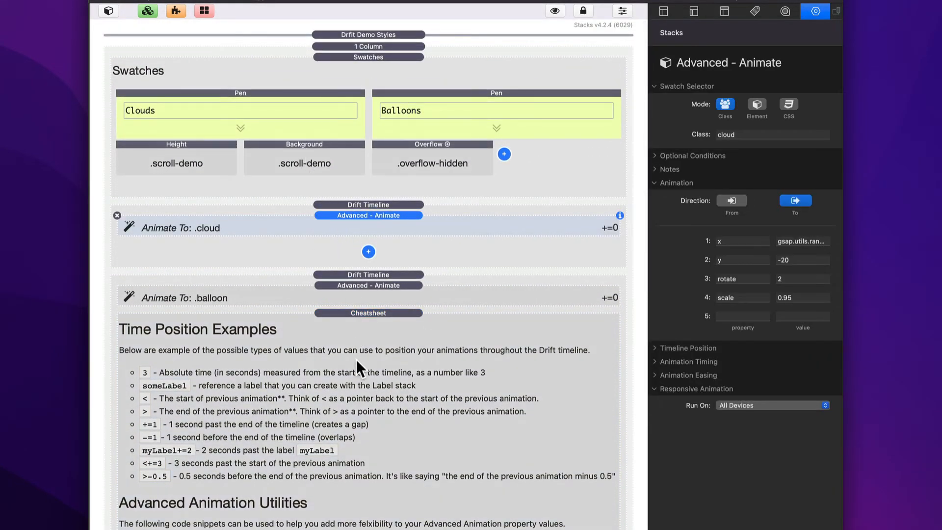
left_click(251, 331)
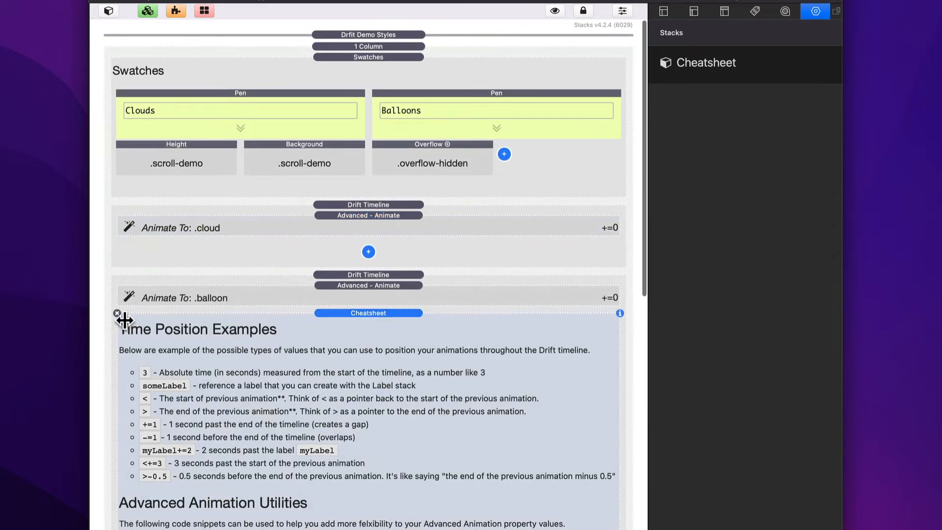
left_click(117, 313)
- Check the cloud Animate stack's y value and inspect the x and y values of the balloon Animate stack
left_click(381, 219)
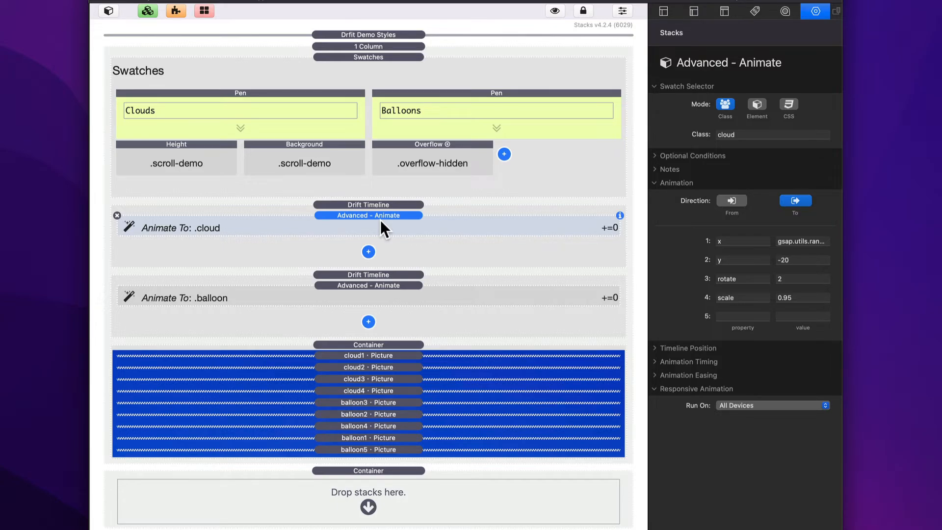
left_click(802, 258)
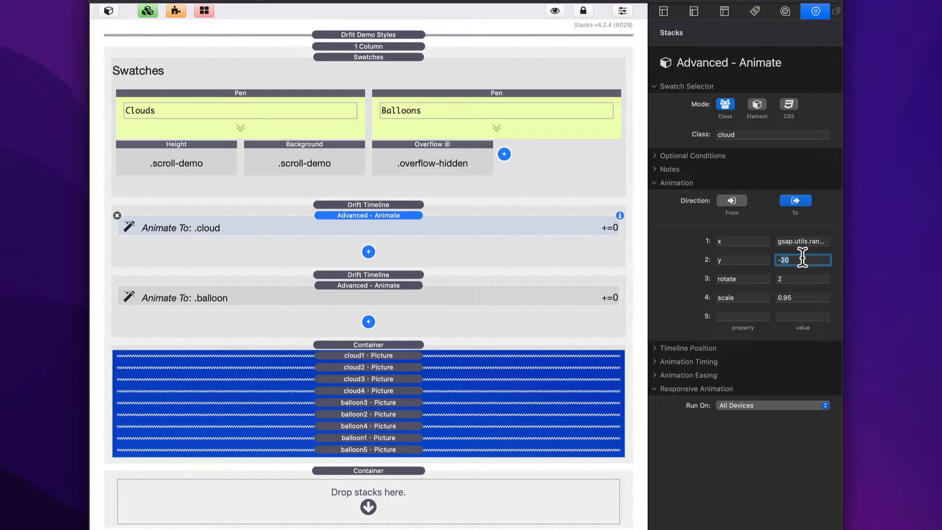
left_click(429, 293)
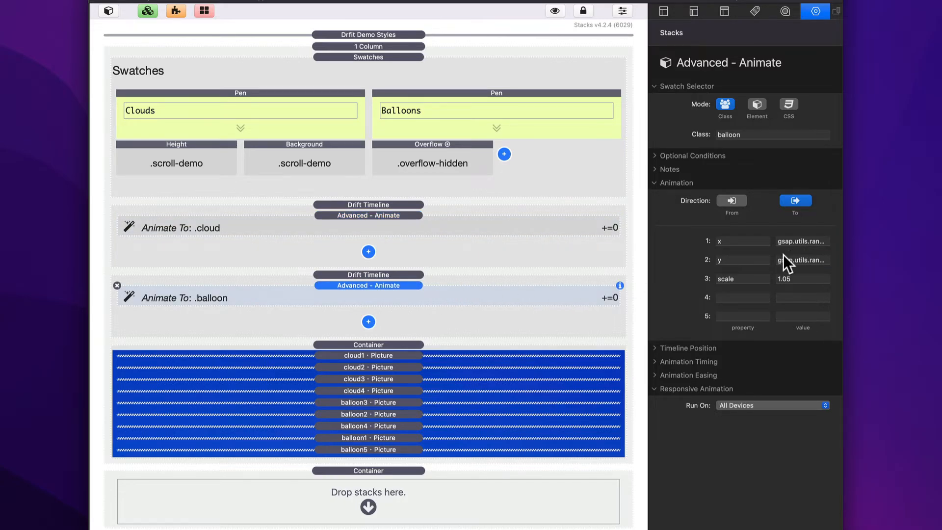
left_click(791, 240)
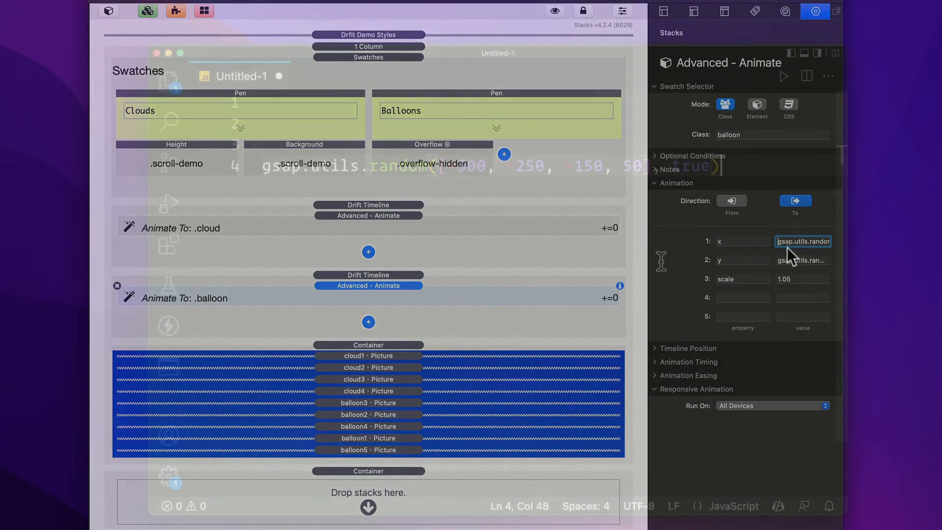
left_click(787, 260)
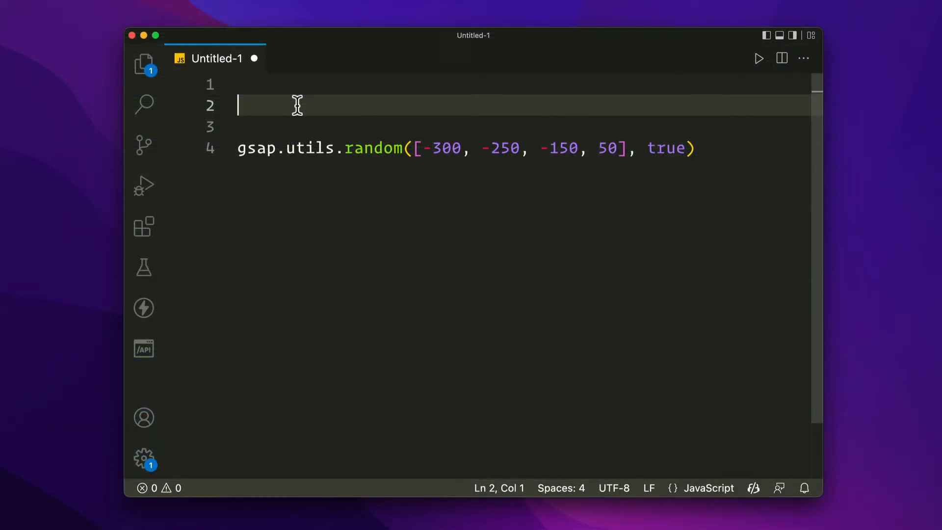
- In the Visual Studio Code window, delete the blank line above the gsap.utils.random array call and highlight its true argument
key("Down")
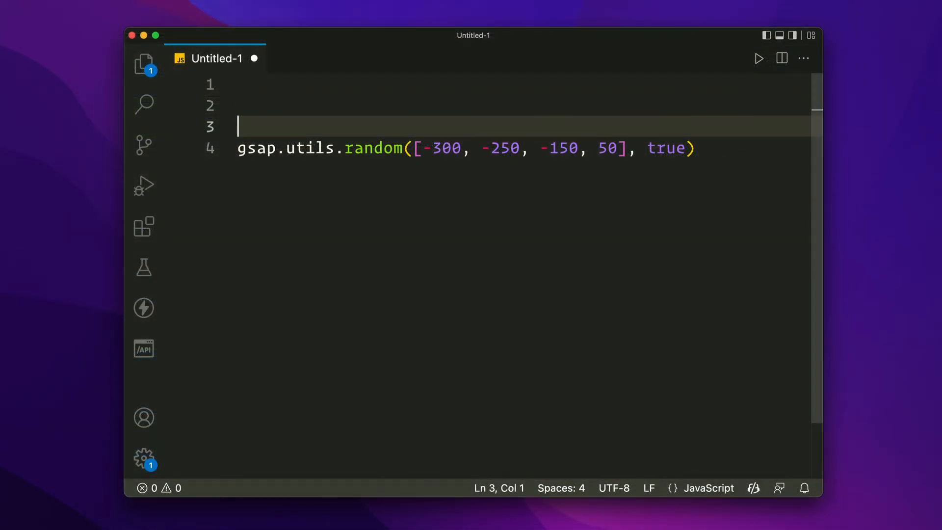
key("BackSpace")
key("Down")
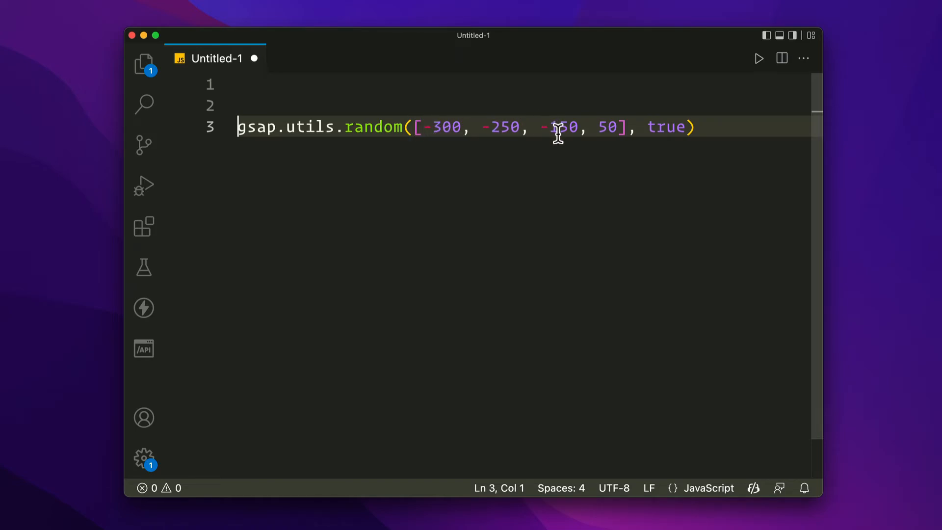
double_click(669, 127)
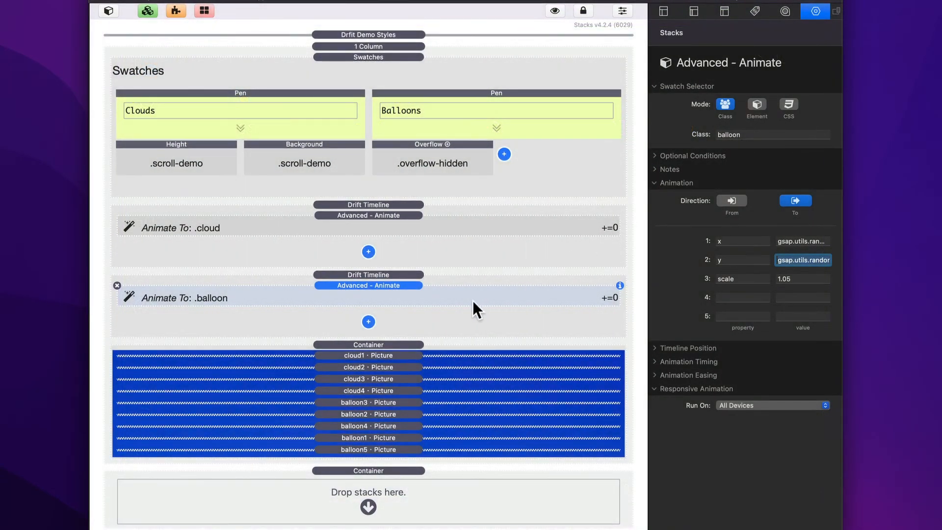
- Return to the Stacks page and check both ends of the balloon Animate stack's x value
left_click(786, 242)
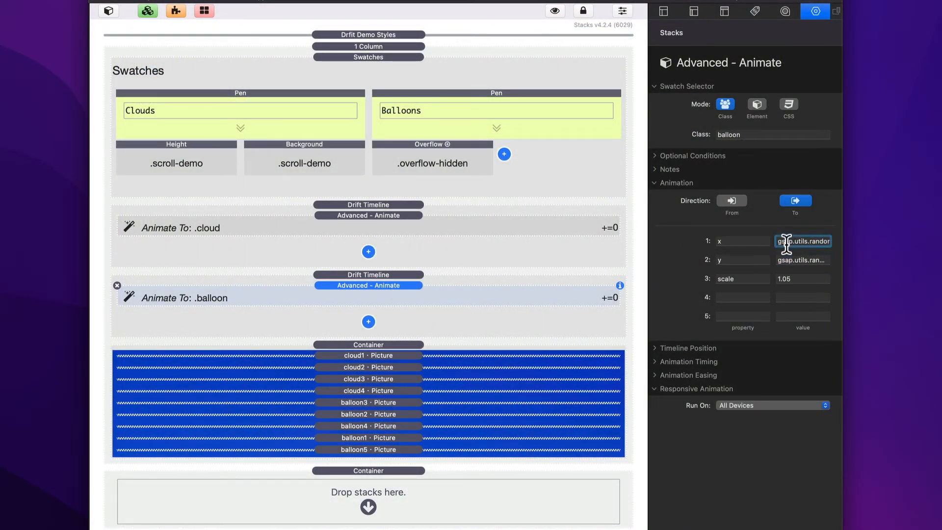
key("super+Right")
key("super+Left")
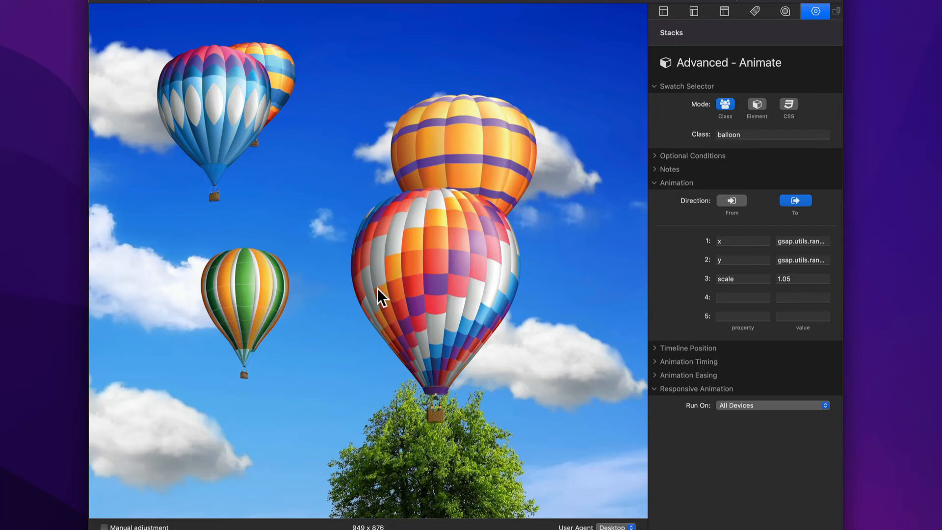
- Preview the demo page and scroll up and down to examine how the balloons and clouds animate
scroll(378, 287, "down", 5)
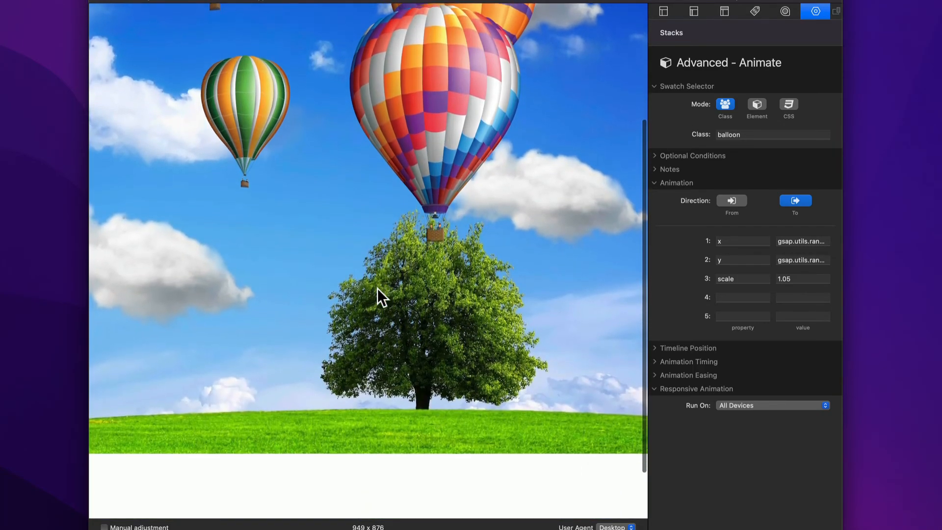
scroll(378, 287, "up", 5)
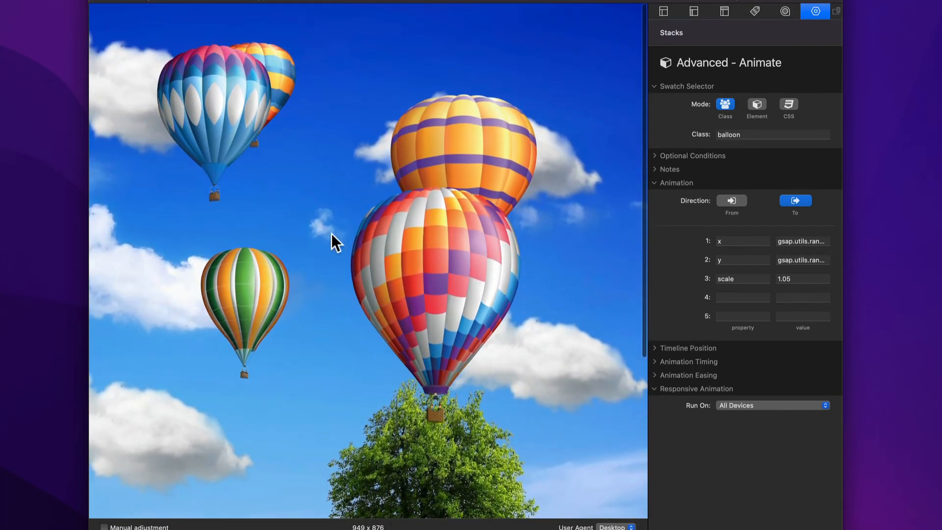
scroll(208, 95, "down", 5)
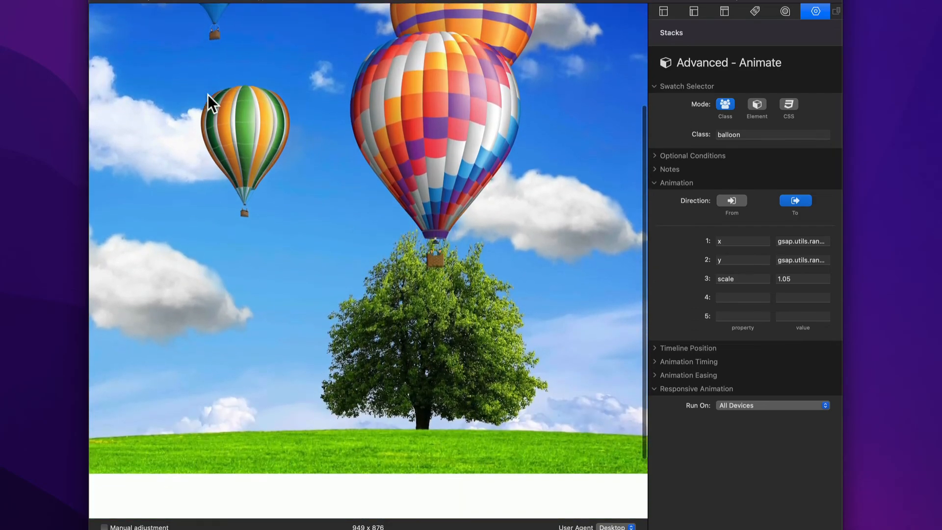
scroll(208, 95, "up", 5)
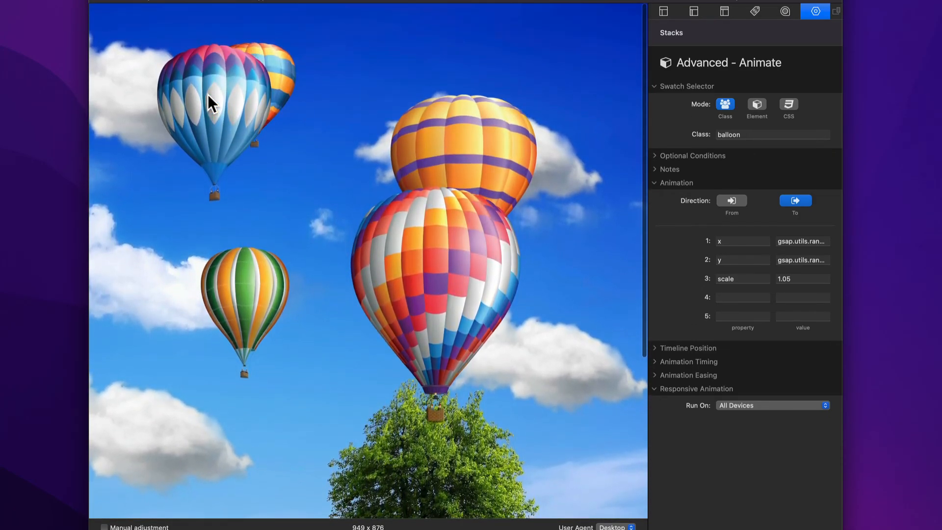
scroll(224, 120, "down", 3)
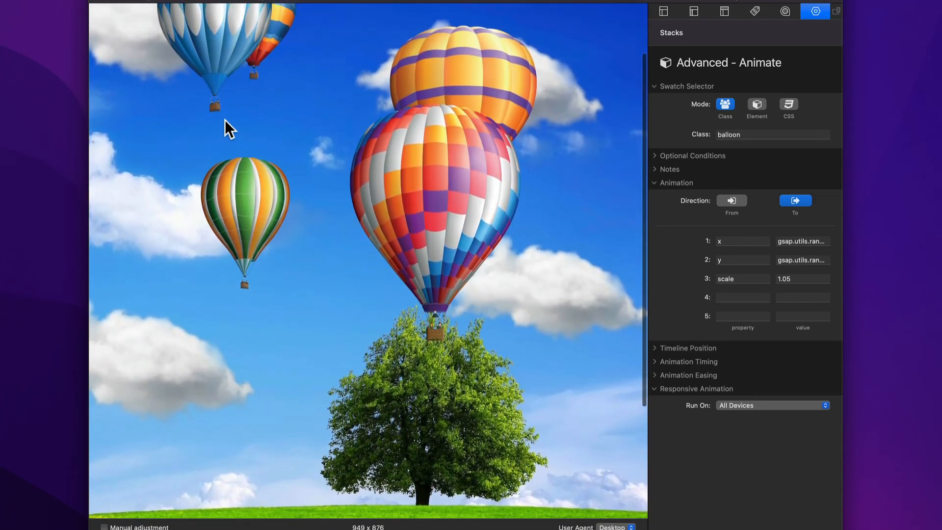
scroll(224, 120, "up", 3)
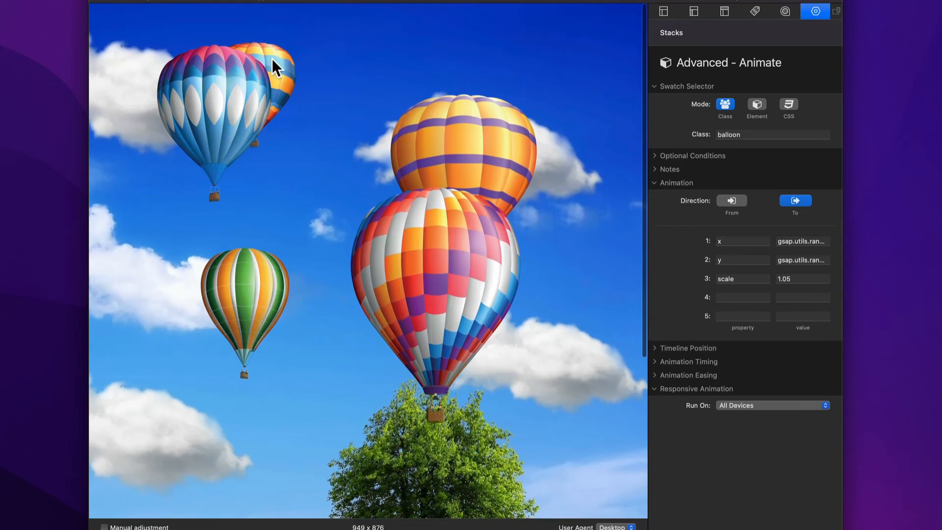
scroll(271, 93, "down", 3)
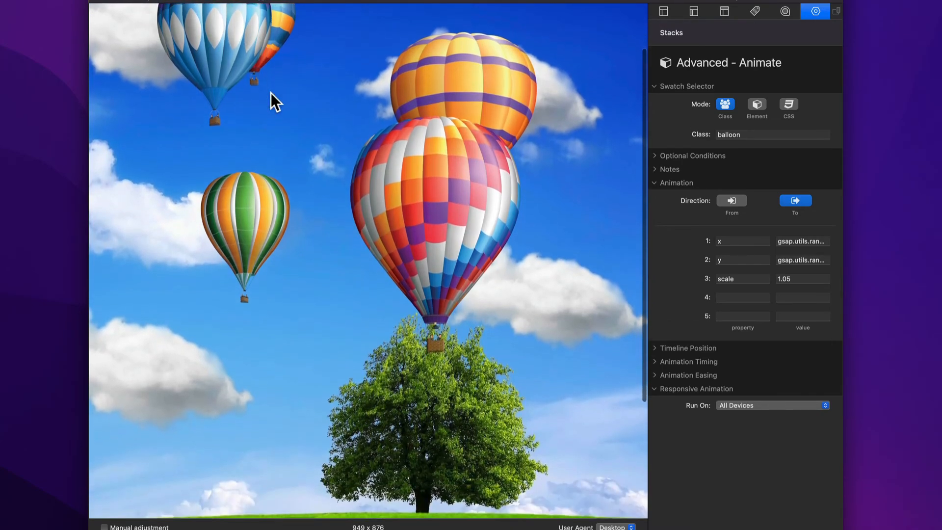
scroll(272, 26, "down", 3)
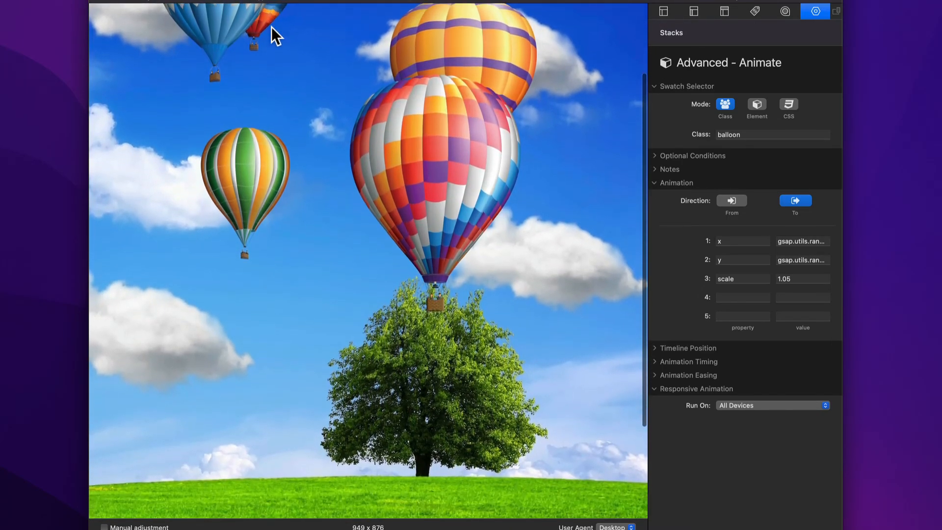
scroll(271, 27, "down", 1)
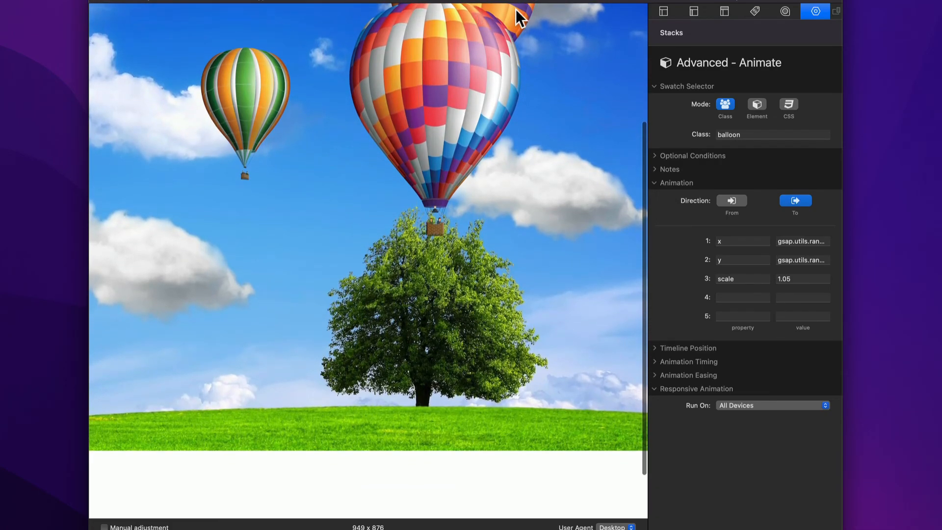
- Return to the Stacks page, preview it afresh, and scroll up and down to examine the randomised balloon and cloud movement
key("super+r")
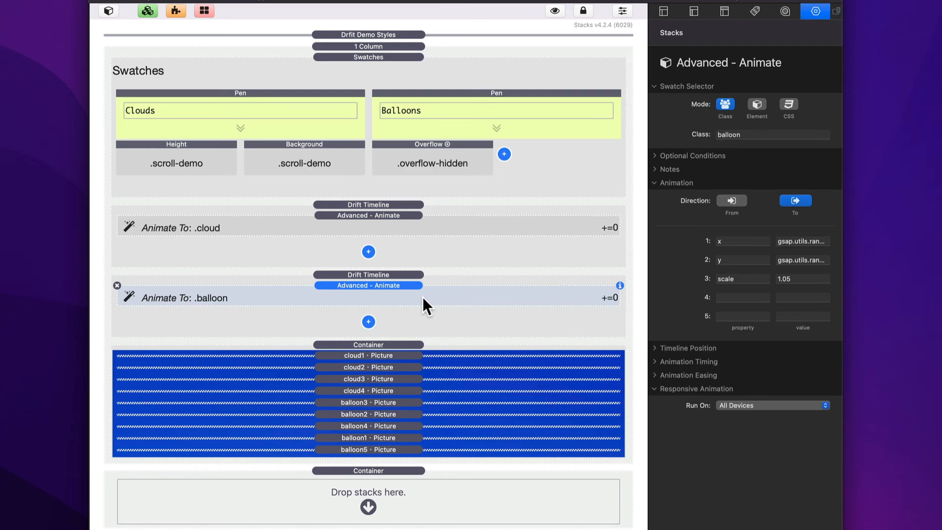
key("super+r")
scroll(425, 291, "up", 3)
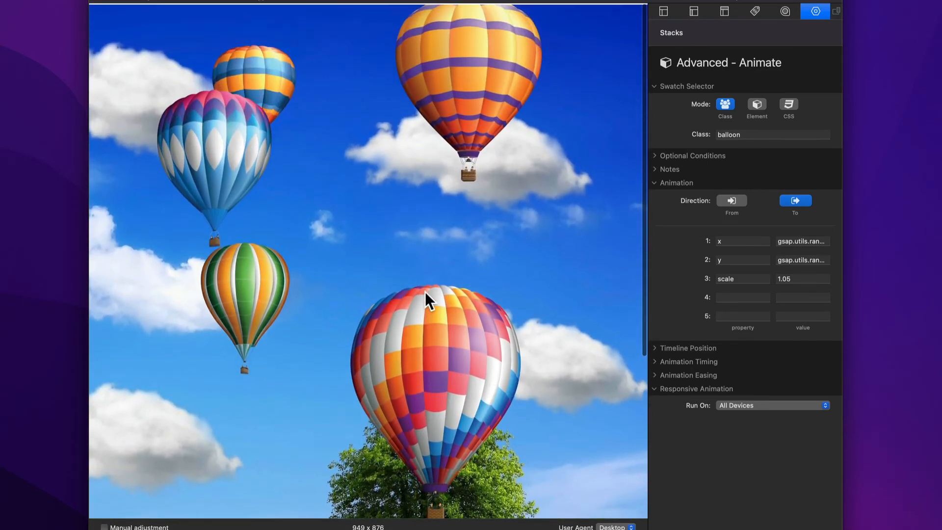
scroll(425, 292, "down", 5)
scroll(425, 292, "up", 5)
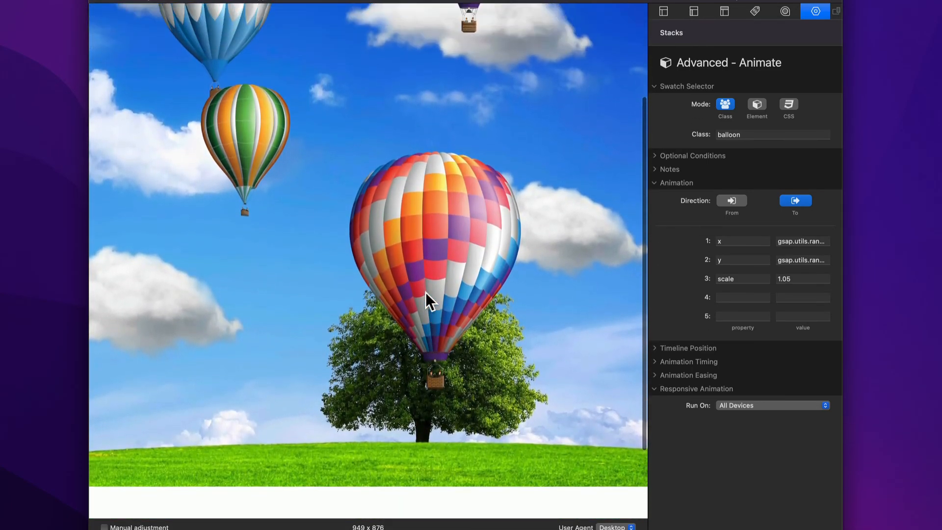
scroll(425, 292, "down", 4)
scroll(425, 292, "up", 4)
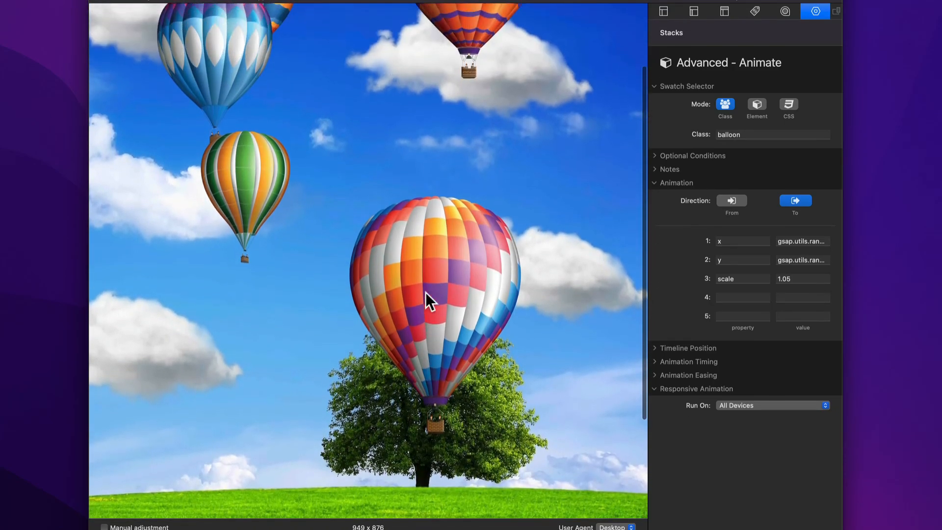
- Leave the preview and open the x value of the balloon Animate stack
key("super+r")
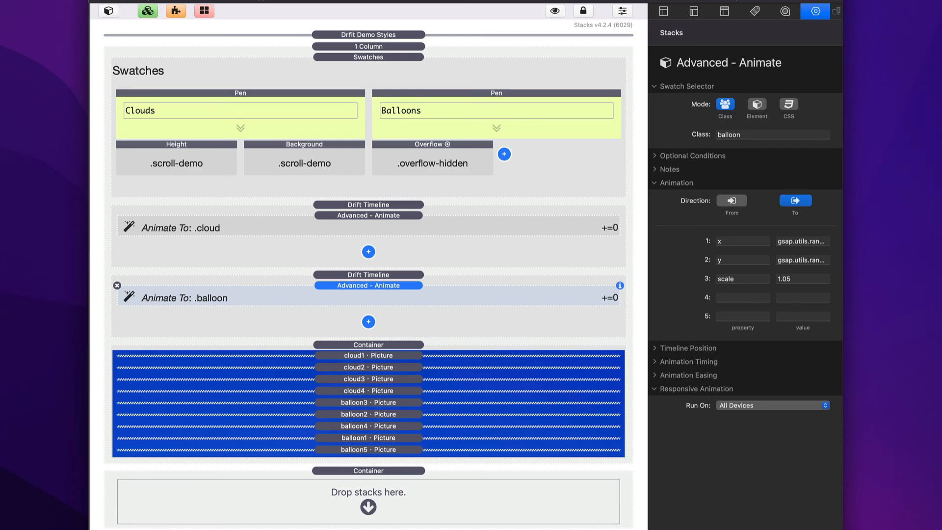
left_click(782, 241)
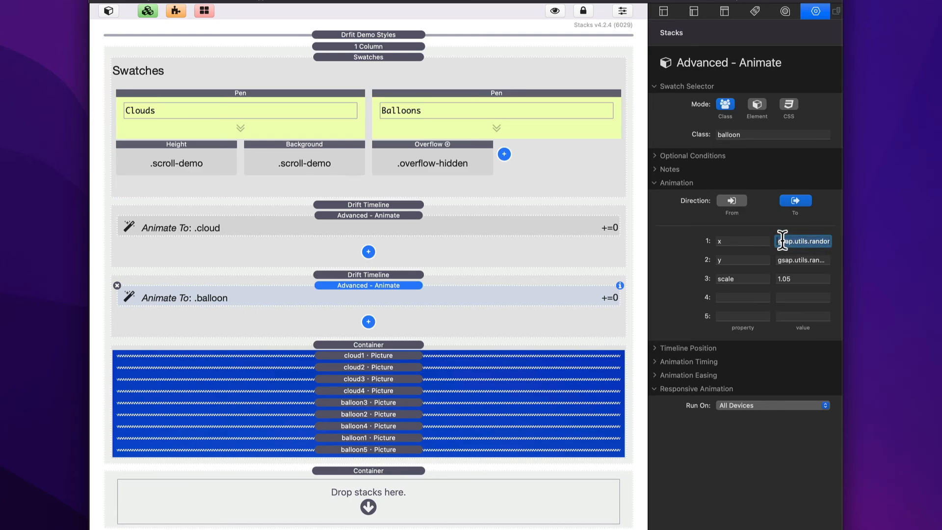